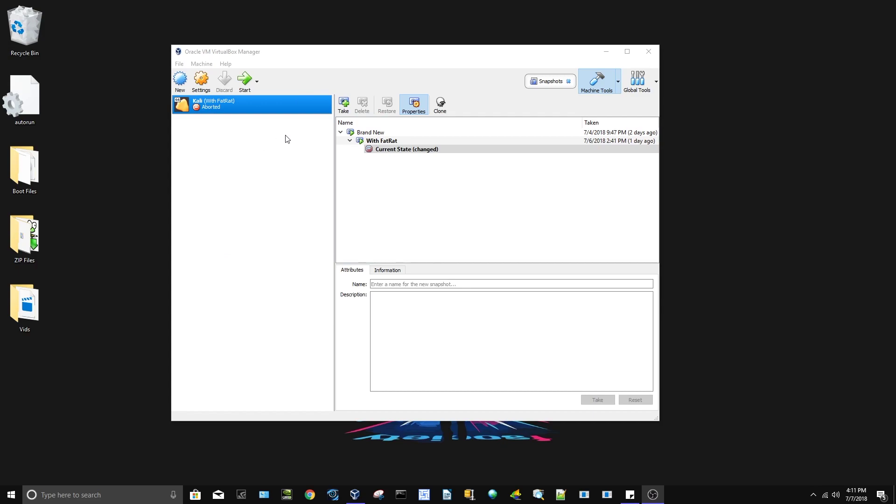
Create a new machine named Windows, type Microsoft Windows, version Windows 2016 (64-bit)
left_click(180, 83)
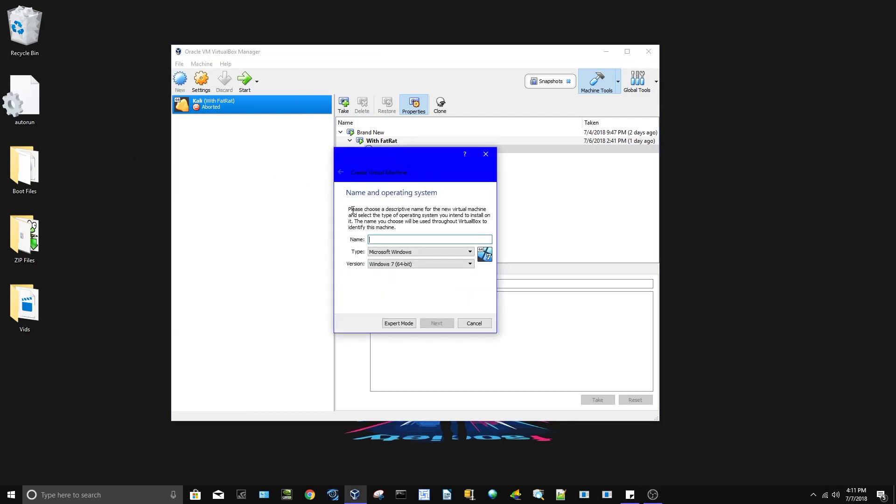
type("Windows")
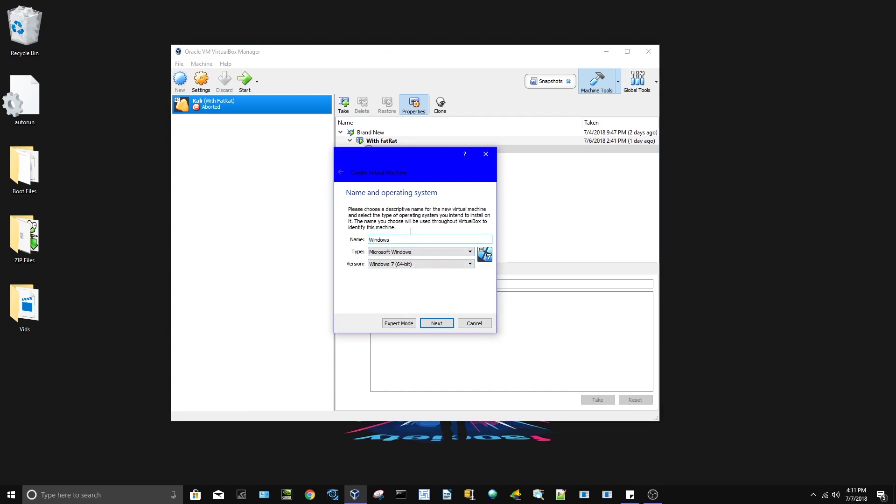
left_click(383, 252)
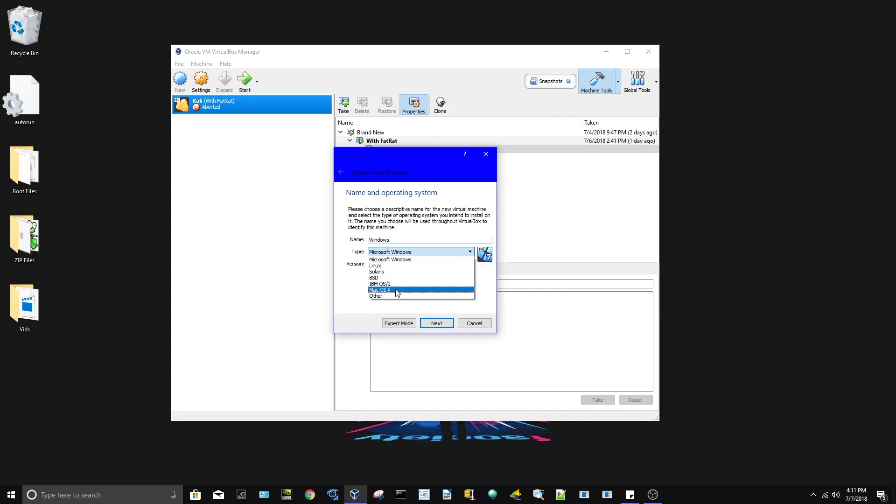
left_click(396, 260)
left_click(410, 264)
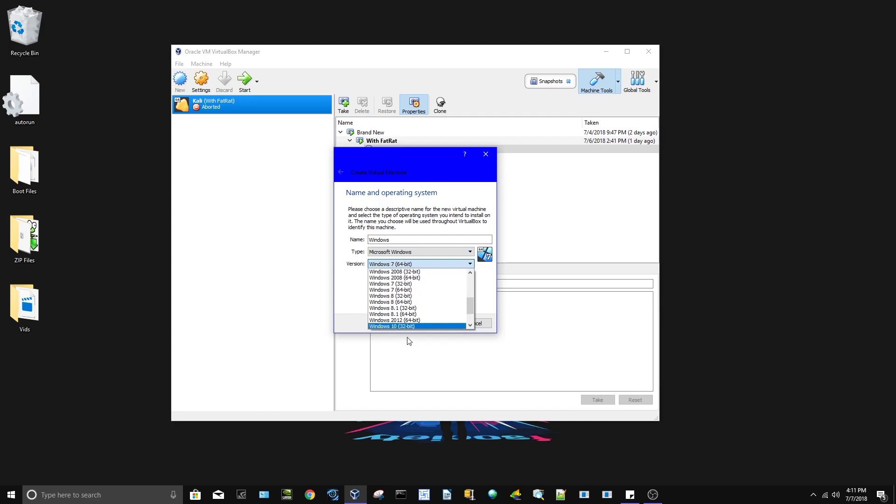
scroll(406, 327, "down", 1)
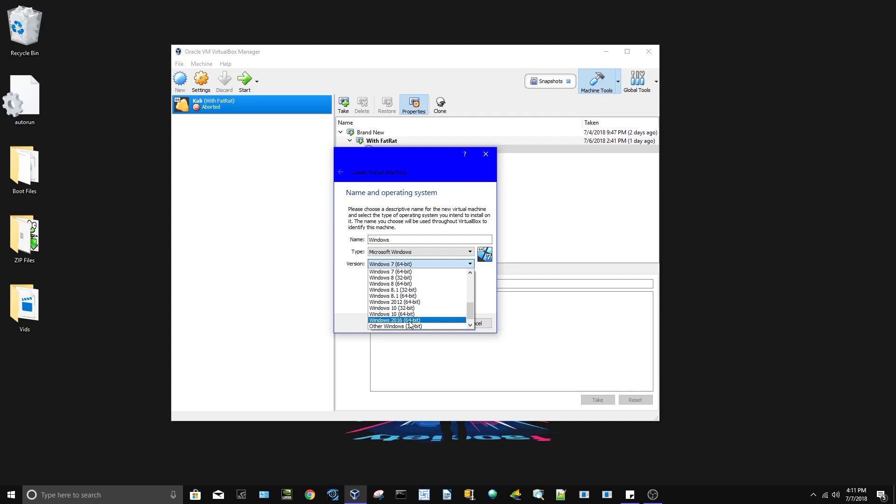
left_click(409, 322)
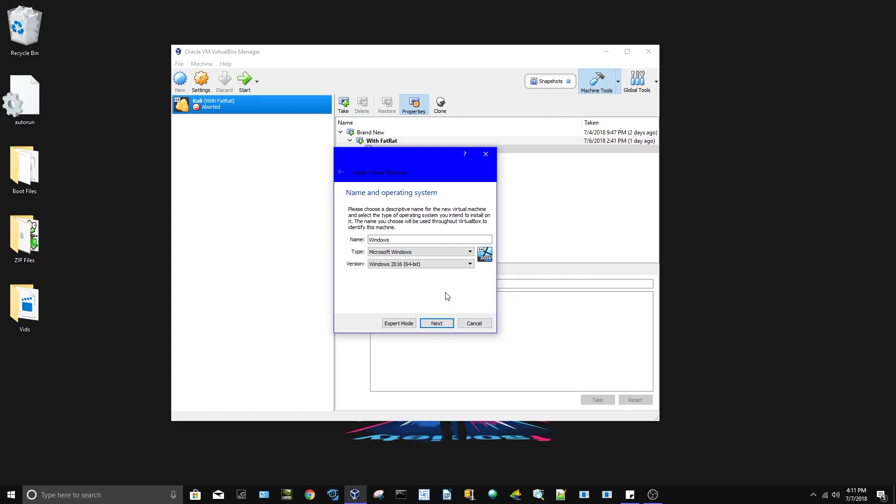
left_click(430, 323)
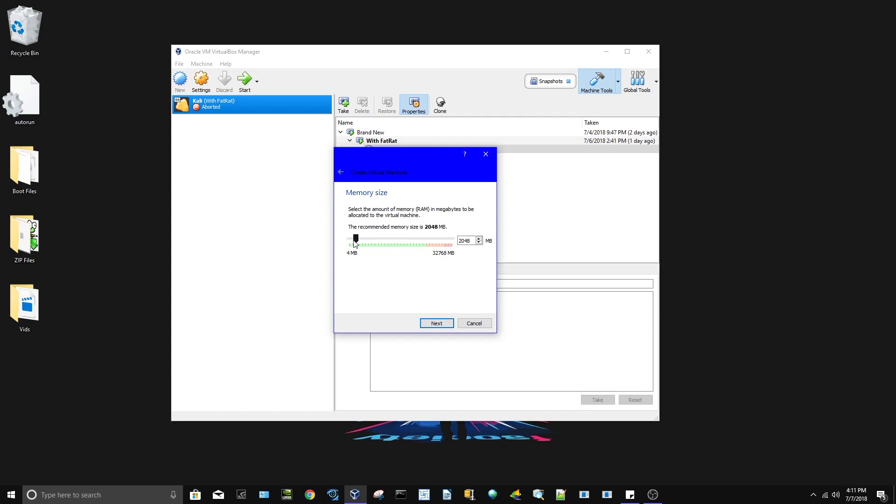
Raise the memory above 2048 MB and create a dynamically allocated 50.00 GB VDI disk named Windows
left_click_drag(360, 240, 414, 240)
left_click(434, 324)
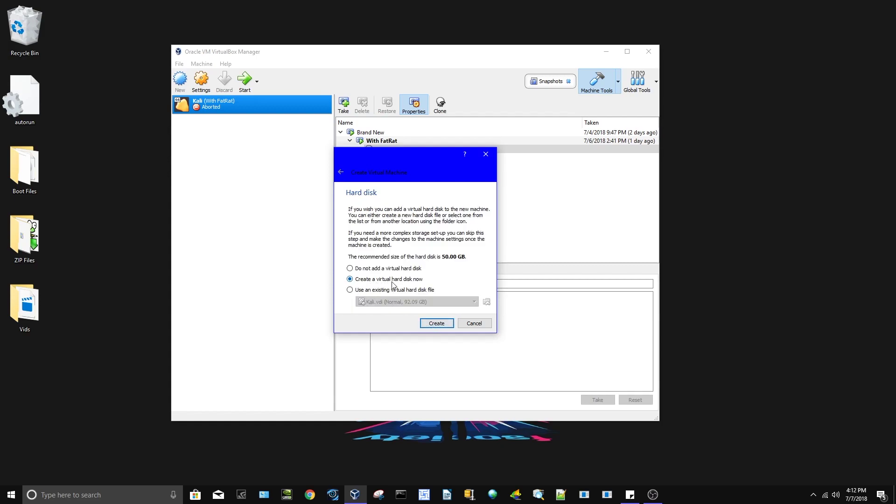
left_click(438, 328)
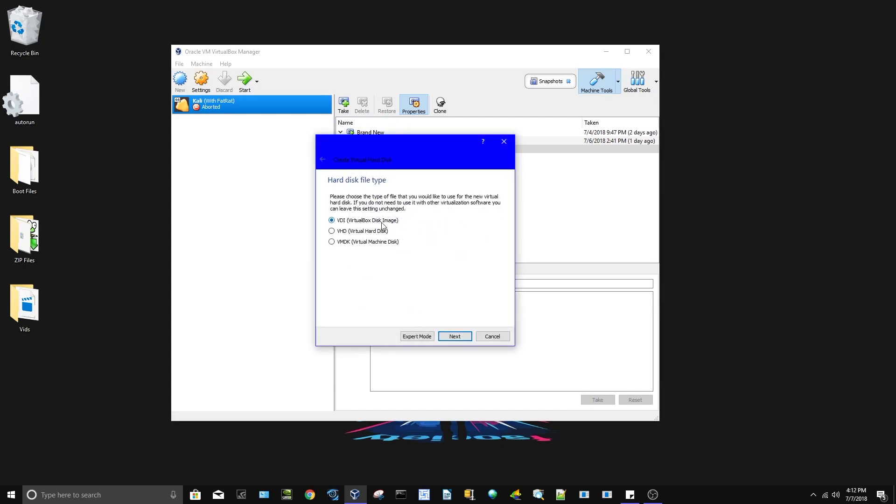
left_click(448, 337)
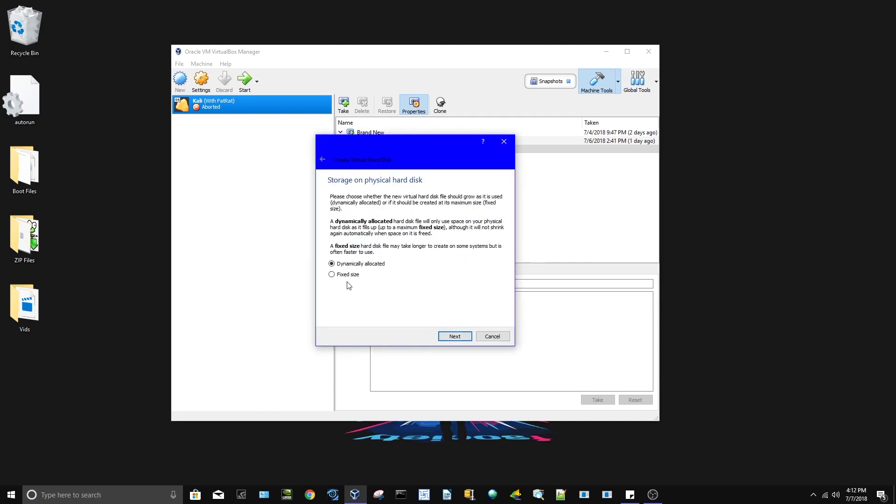
left_click(451, 336)
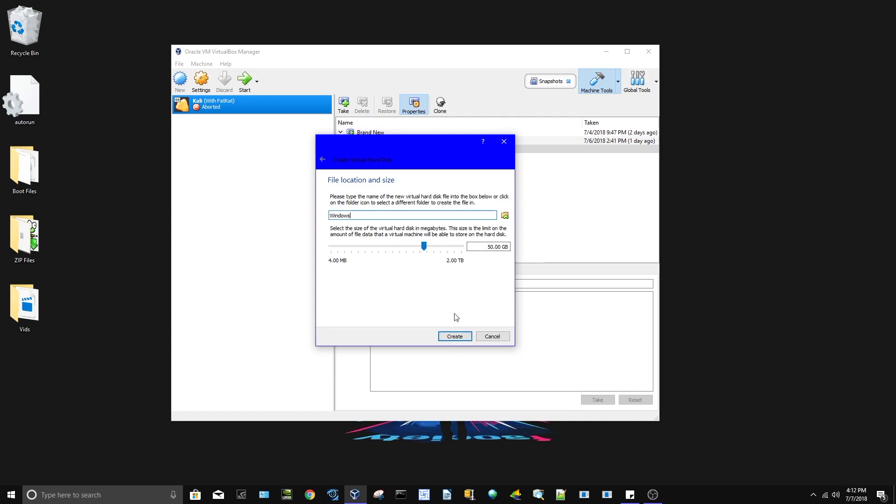
left_click(451, 337)
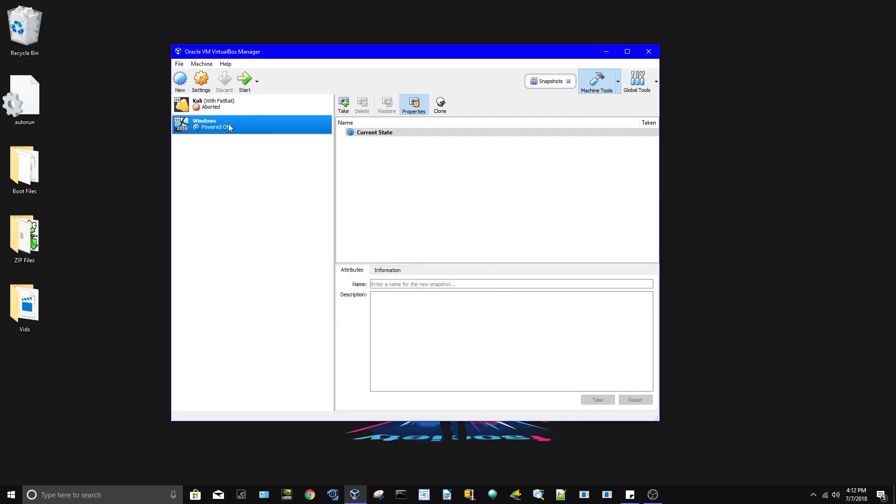
Start the Windows VM booting from Desktop > Boot Files > Windows.iso as the start-up disk
double_click(257, 131)
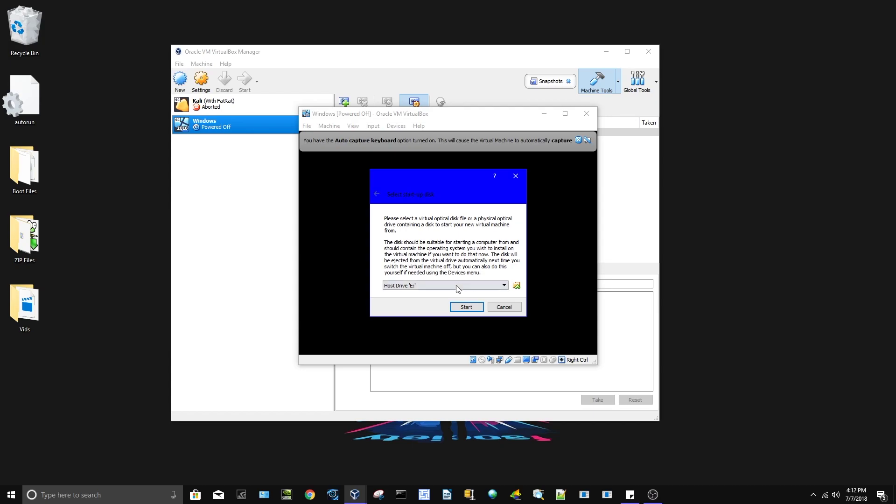
left_click(517, 286)
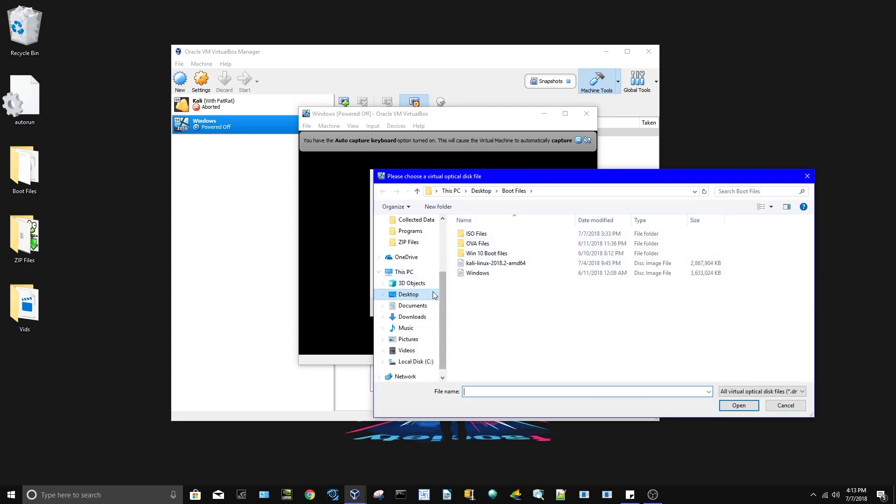
left_click(413, 296)
double_click(511, 233)
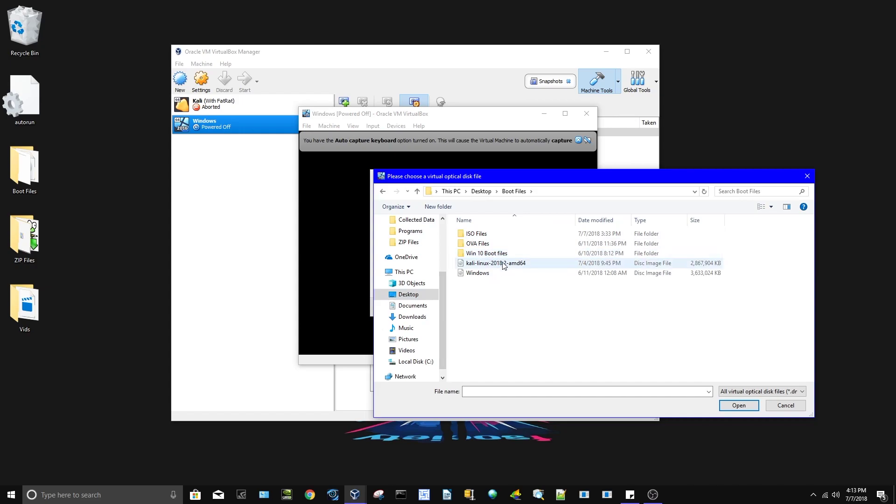
left_click(483, 276)
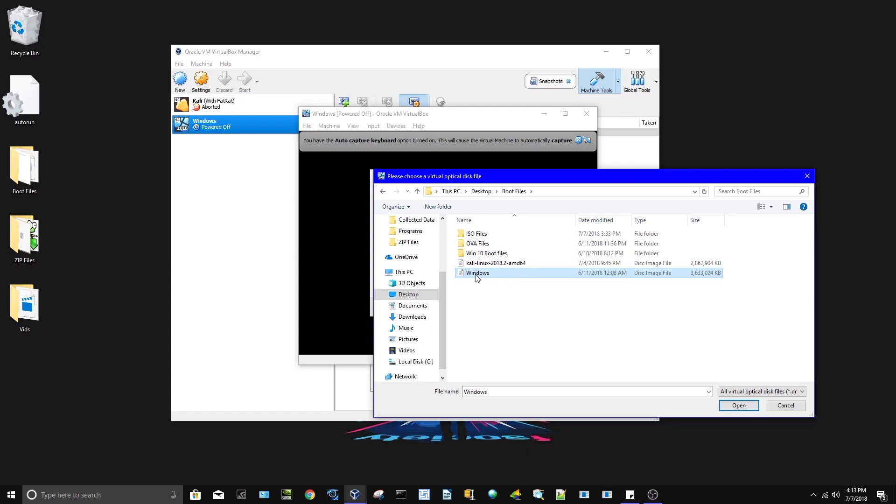
double_click(493, 278)
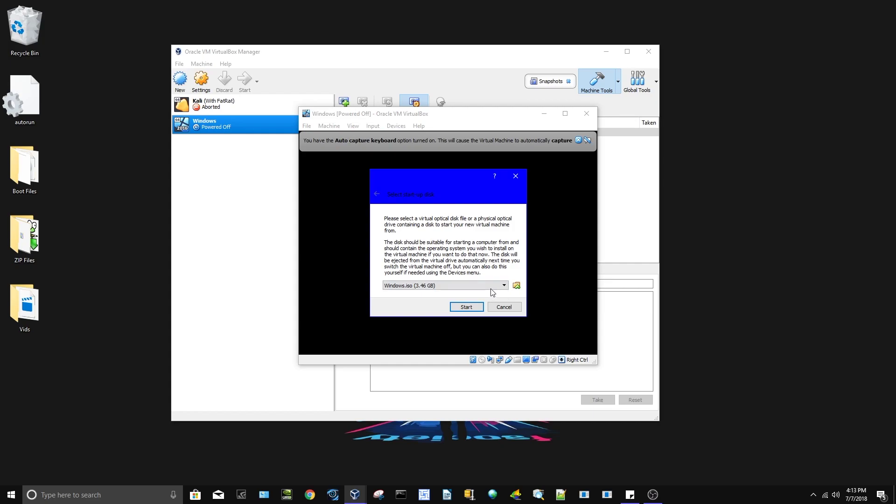
left_click(467, 308)
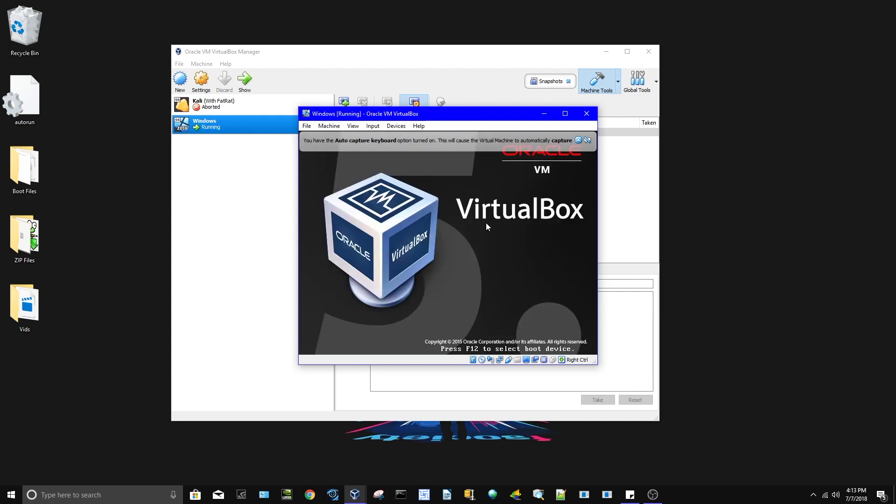
Clear the capture and notification banners, then begin Windows Setup with English (United States) defaults
left_click(579, 140)
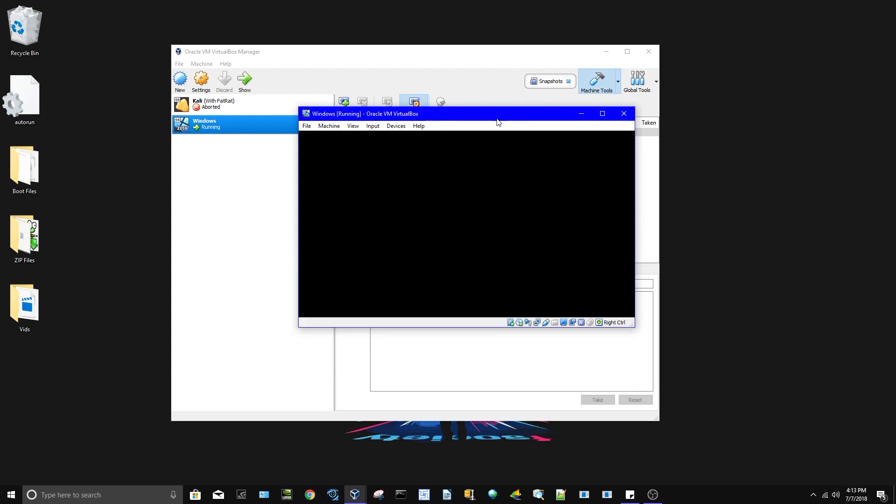
left_click_drag(506, 100, 417, 70)
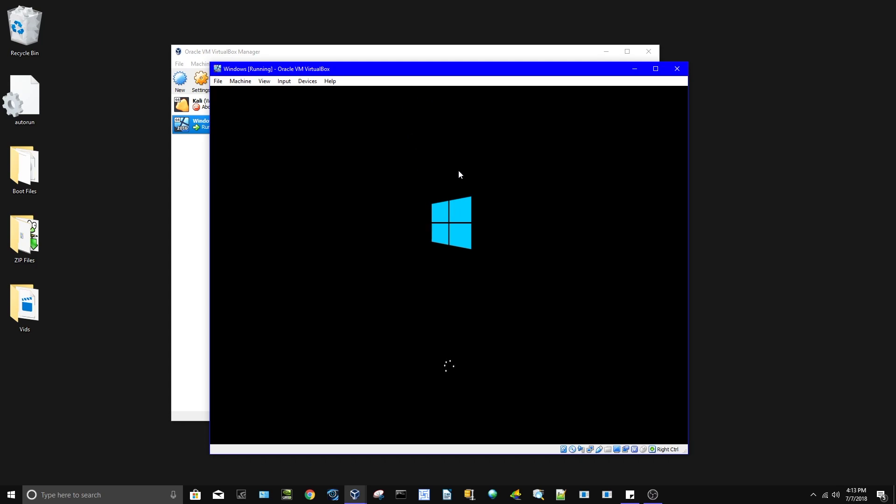
left_click(671, 92)
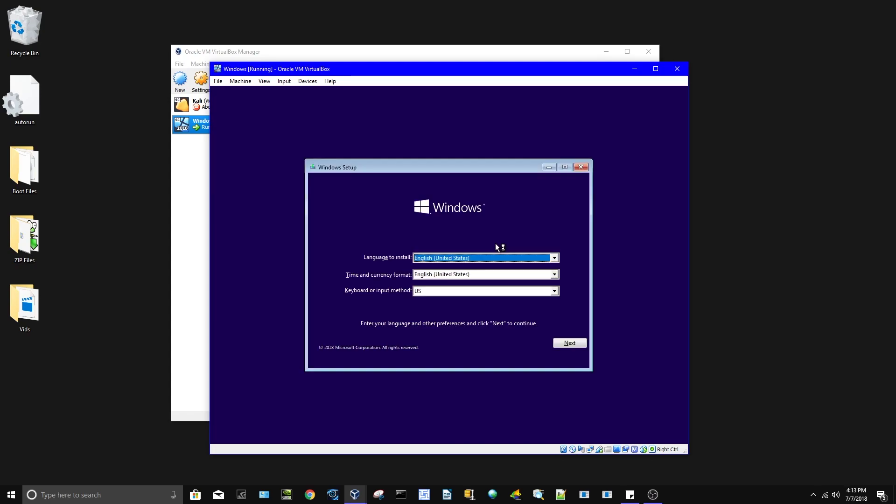
left_click(568, 343)
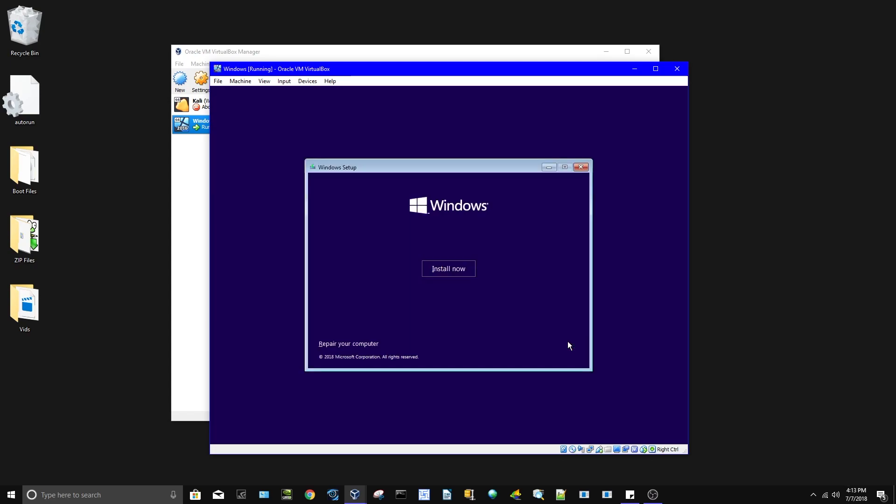
left_click(454, 271)
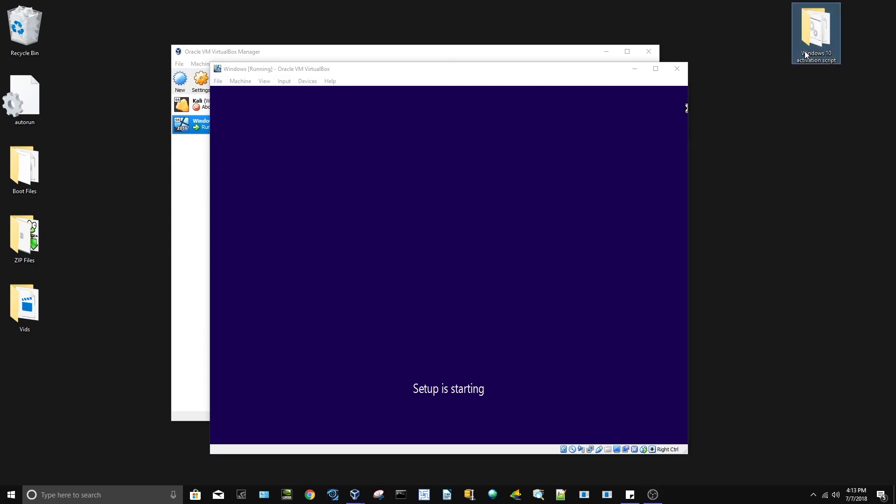
Open the Windows Script file from the Windows 10 activation script folder, view its text, and close it
double_click(825, 42)
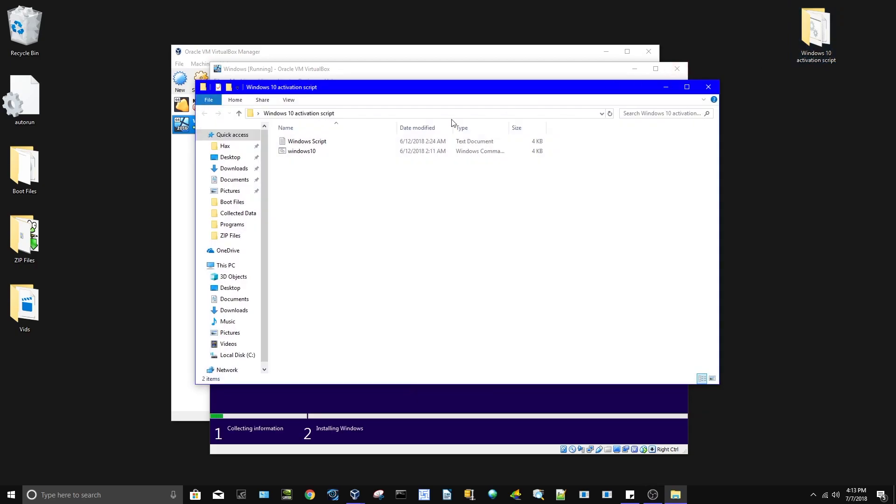
double_click(312, 141)
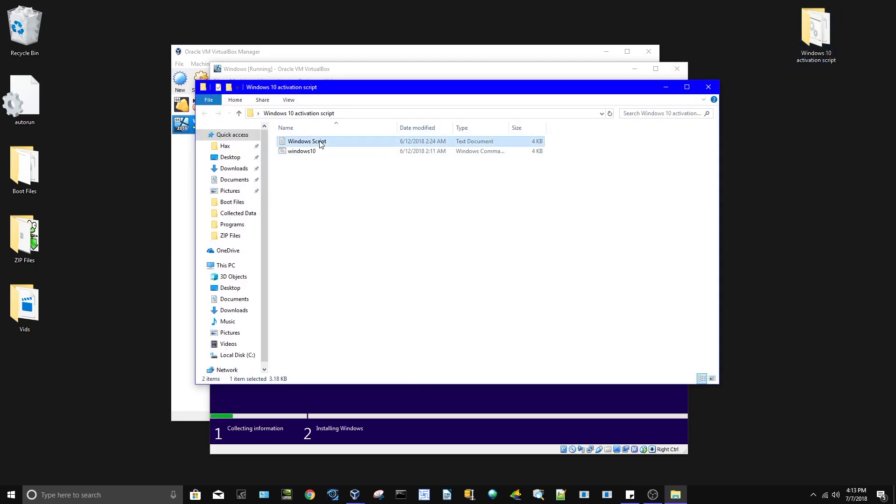
left_click_drag(253, 302, 74, 129)
left_click(144, 213)
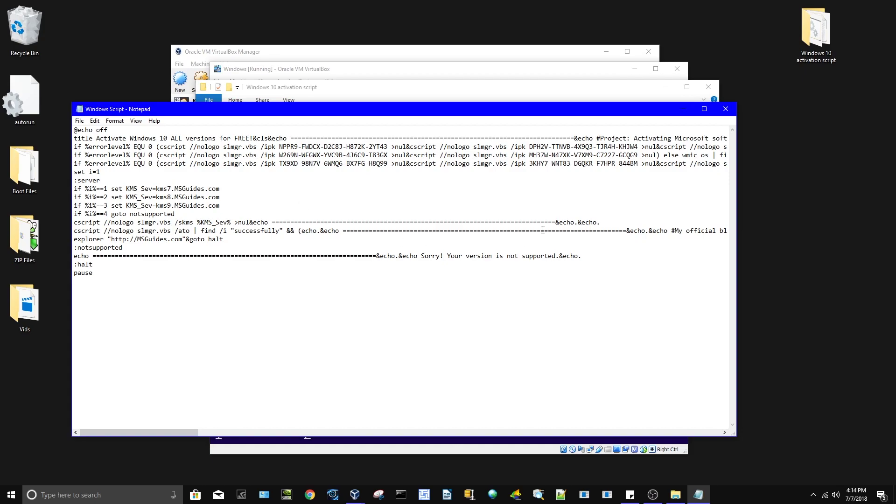
left_click(726, 108)
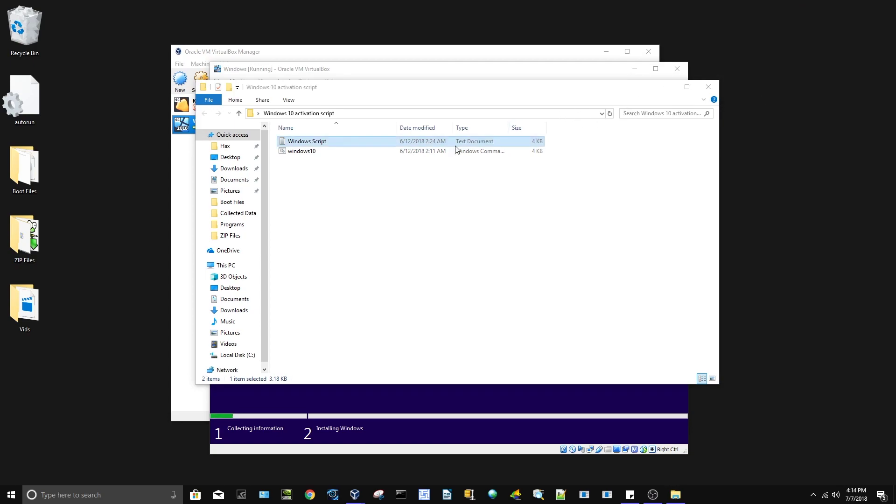
Install Windows 10 Home without a product key as a custom install on the 50 GB drive
left_click(708, 87)
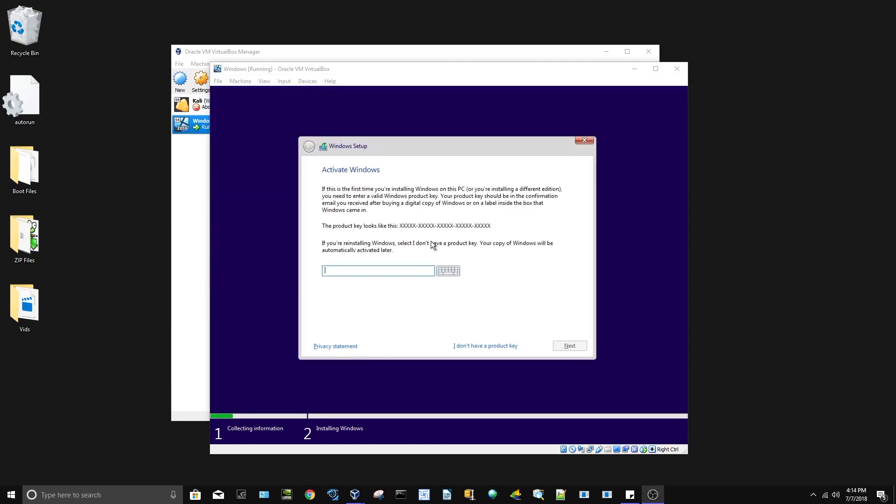
left_click(478, 347)
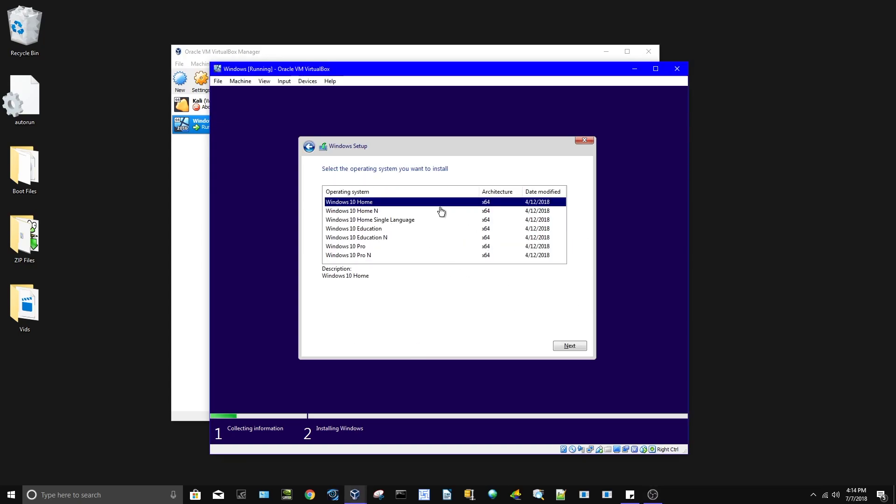
left_click(569, 348)
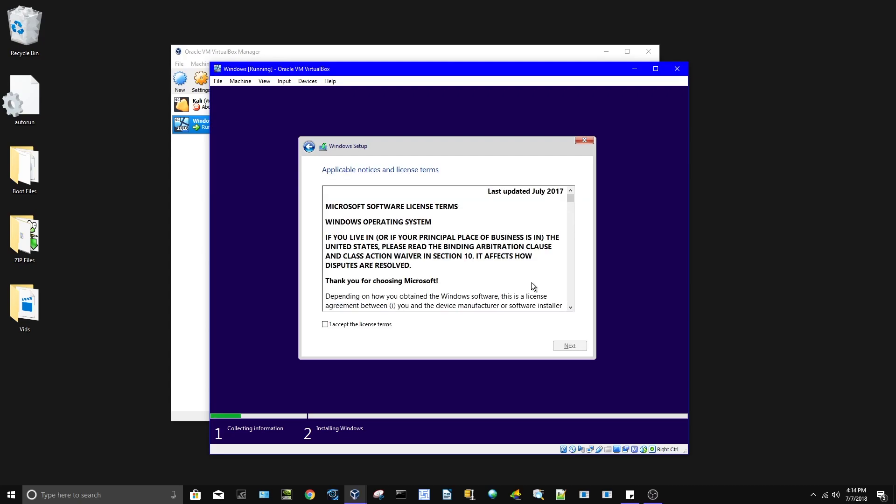
left_click(383, 326)
left_click(570, 346)
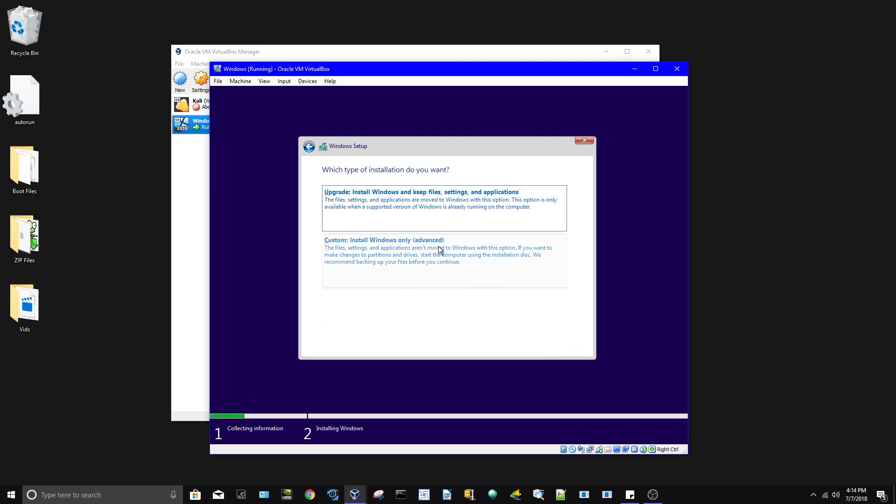
left_click(433, 251)
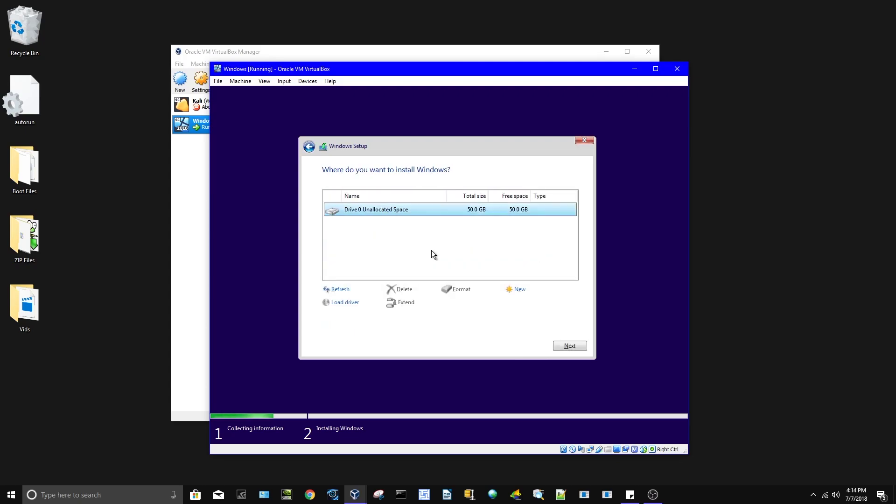
left_click(568, 346)
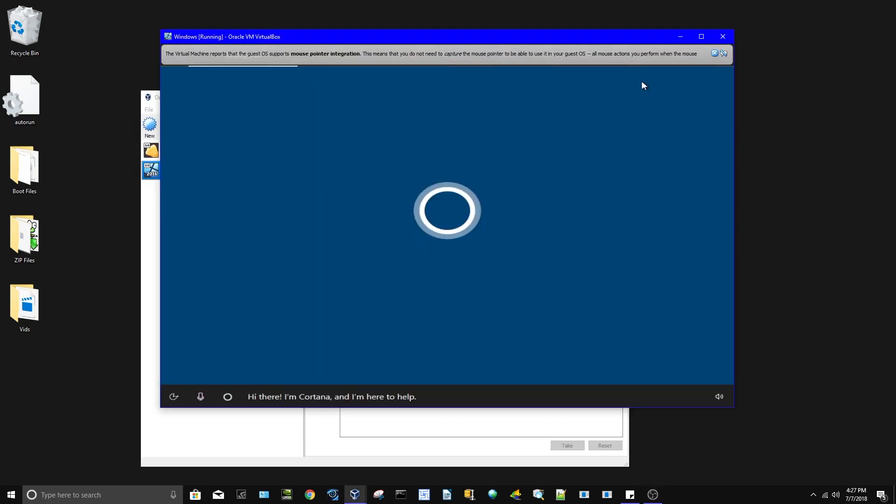
Mute Cortana, confirm United States region and US keyboard, skip a second layout, and choose Offline account
left_click(711, 55)
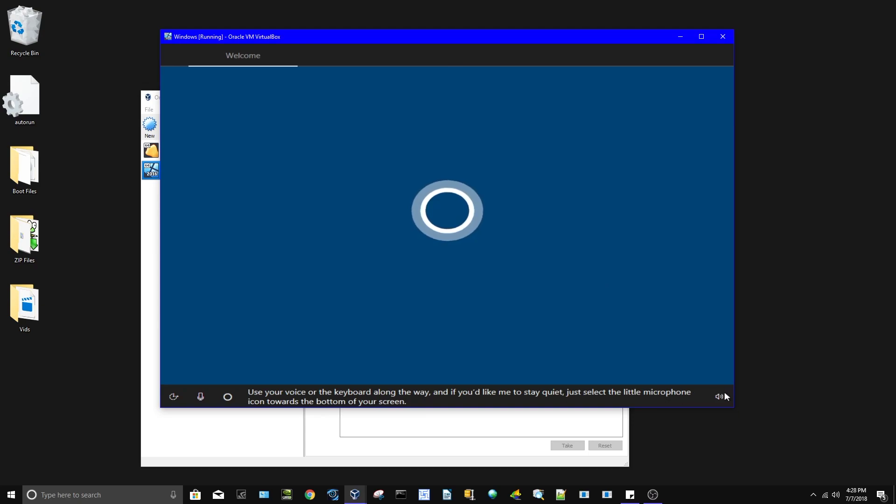
left_click(202, 396)
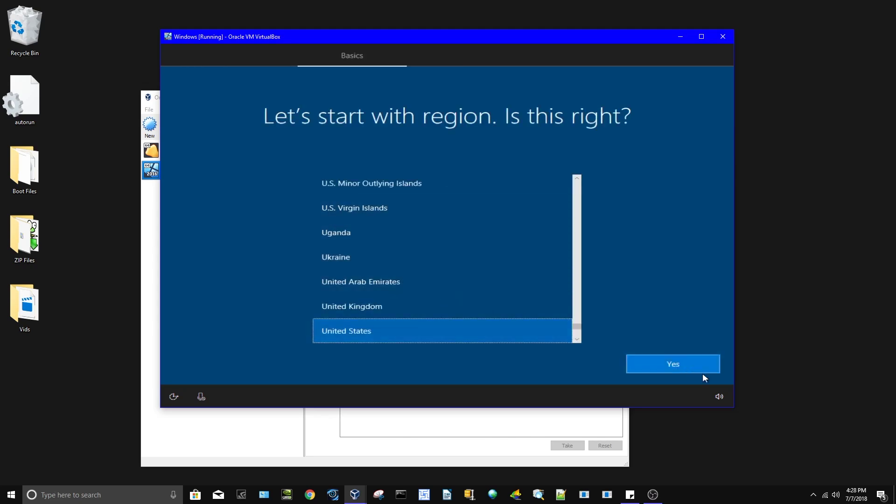
left_click(666, 364)
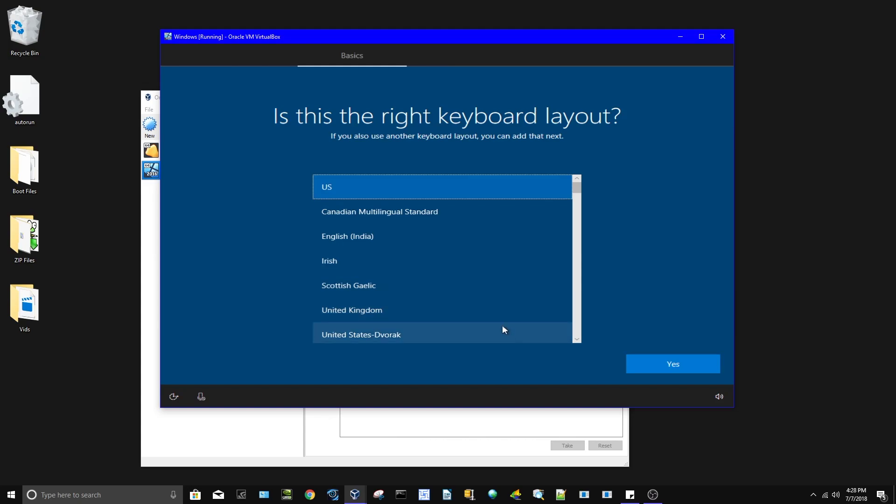
left_click(694, 364)
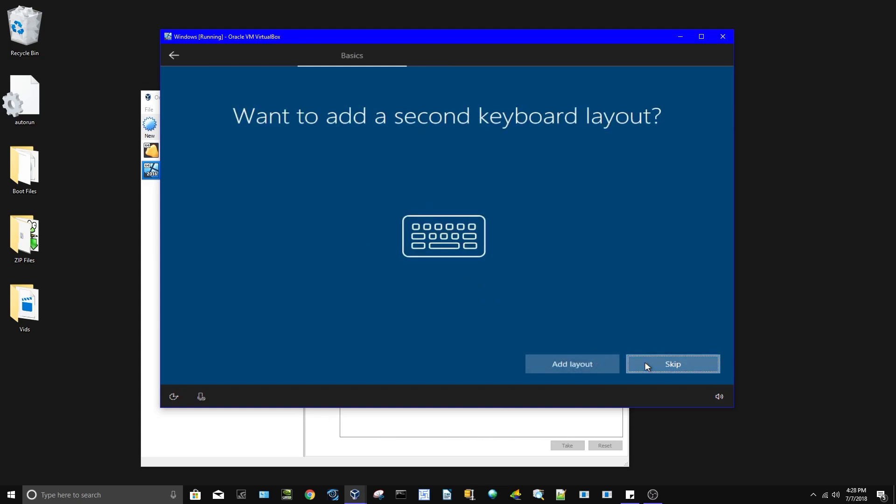
left_click(649, 364)
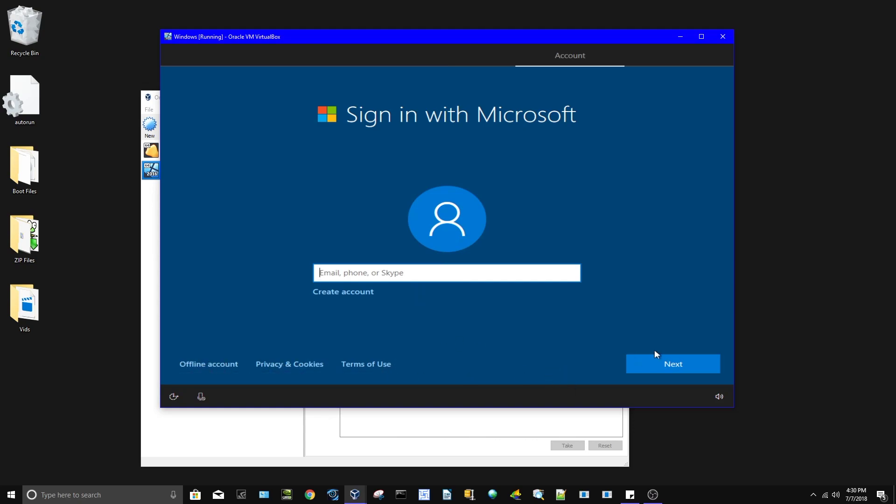
left_click(661, 369)
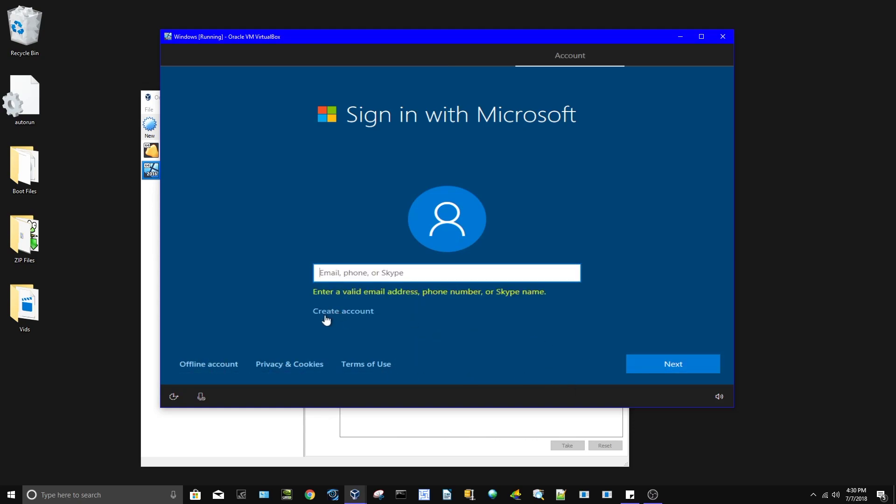
left_click(219, 369)
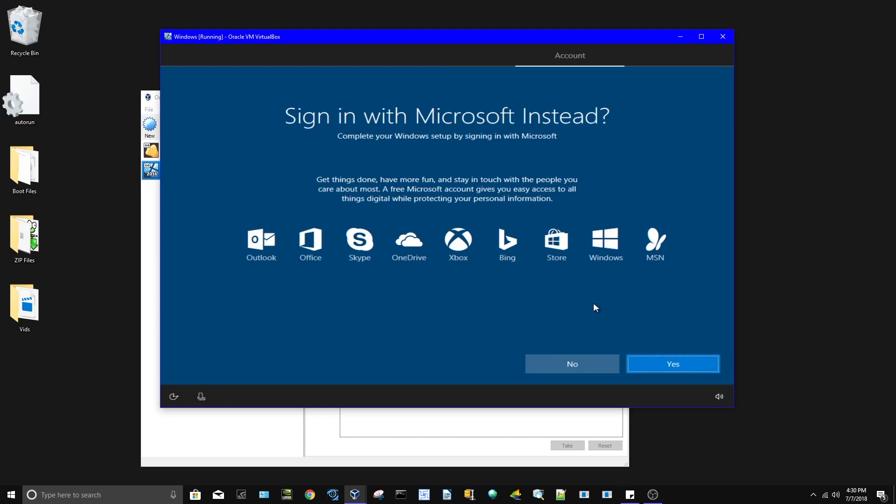
Decline Microsoft sign-in and create the local account with a name and a confirmed password
left_click(567, 361)
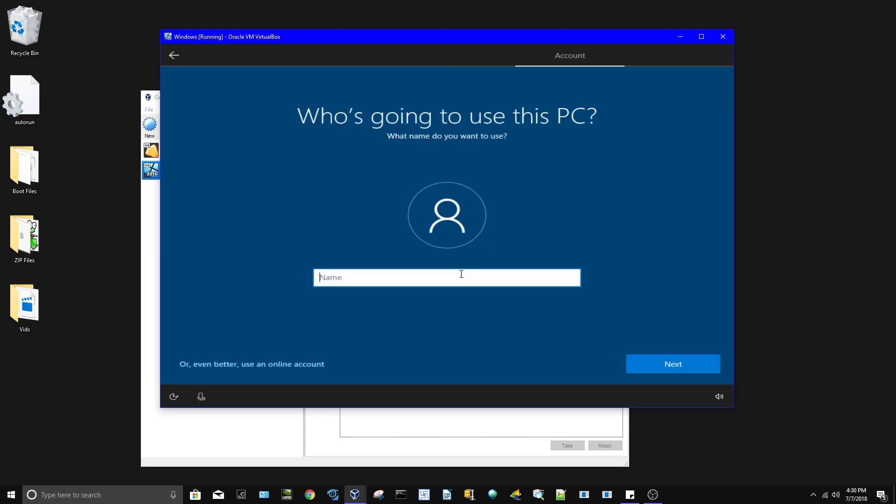
type("test")
key("Return")
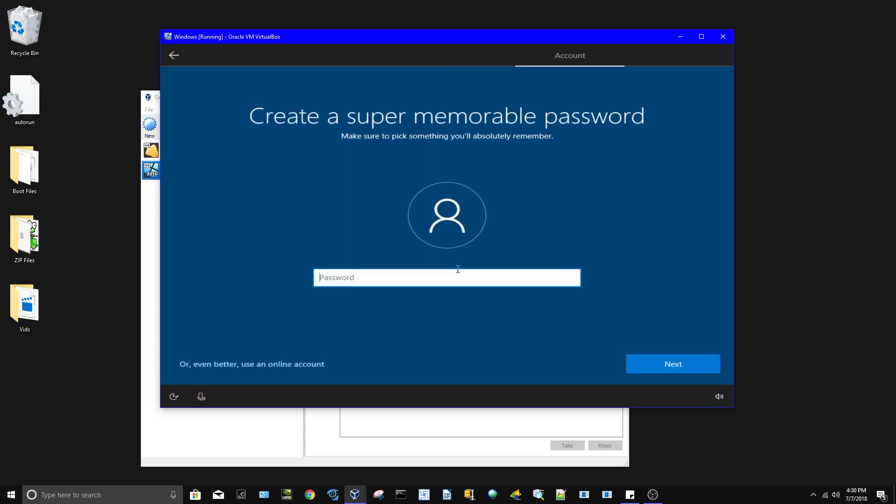
type("te")
key("Return")
type("te")
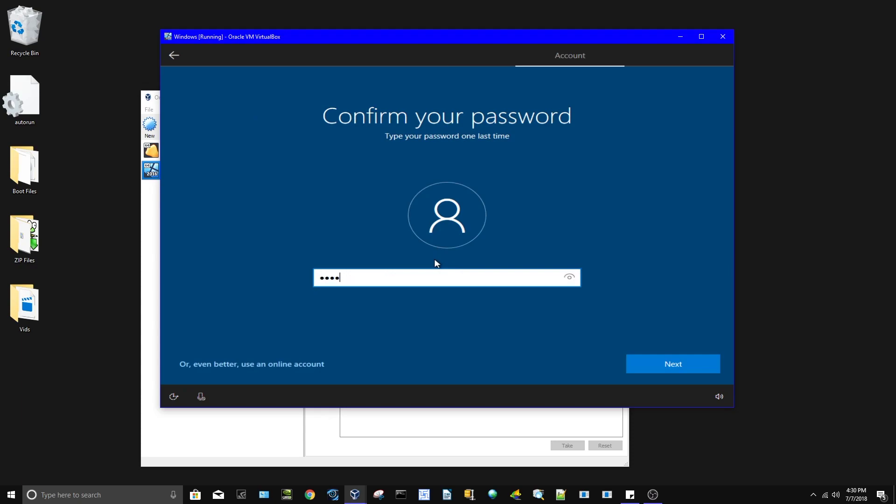
type("st")
key("Return")
Answer three security questions: parents' meeting city, childhood nickname, and birth city
left_click(463, 285)
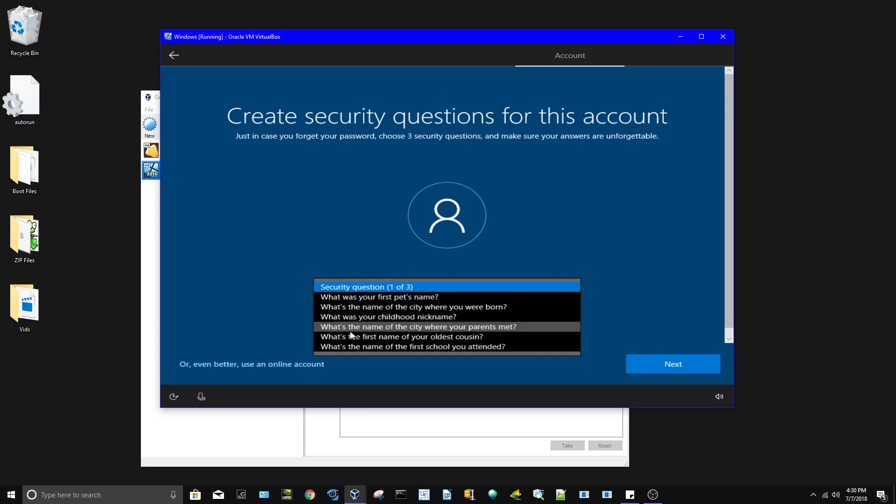
left_click(351, 327)
left_click(362, 316)
type("e")
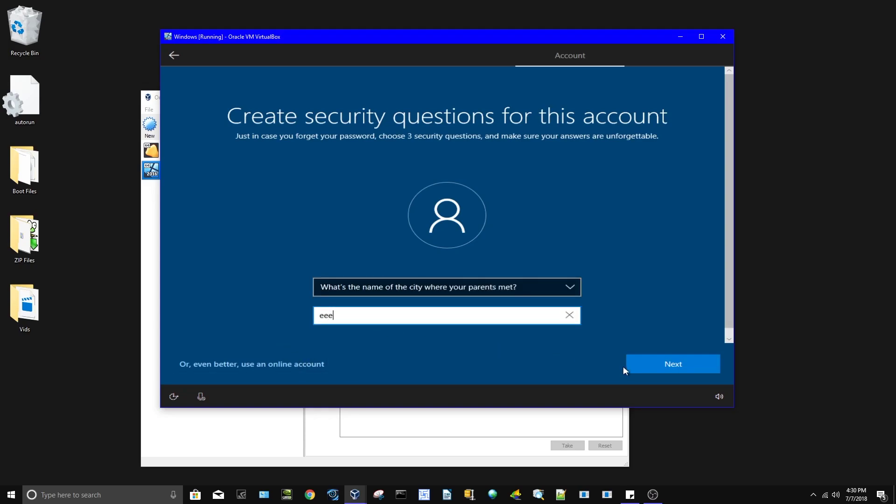
type("ee")
key("Return")
left_click(447, 292)
left_click(473, 319)
left_click(476, 316)
type("eee")
left_click(646, 360)
left_click(460, 290)
left_click(447, 302)
left_click(454, 316)
type("eee")
left_click(659, 361)
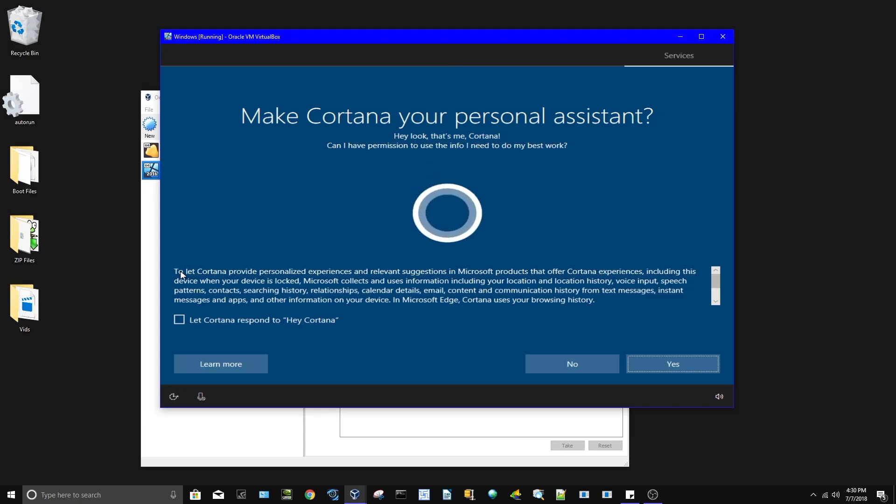
Decline Cortana, switch off every privacy option with diagnostics at Basic, and accept
left_click(551, 358)
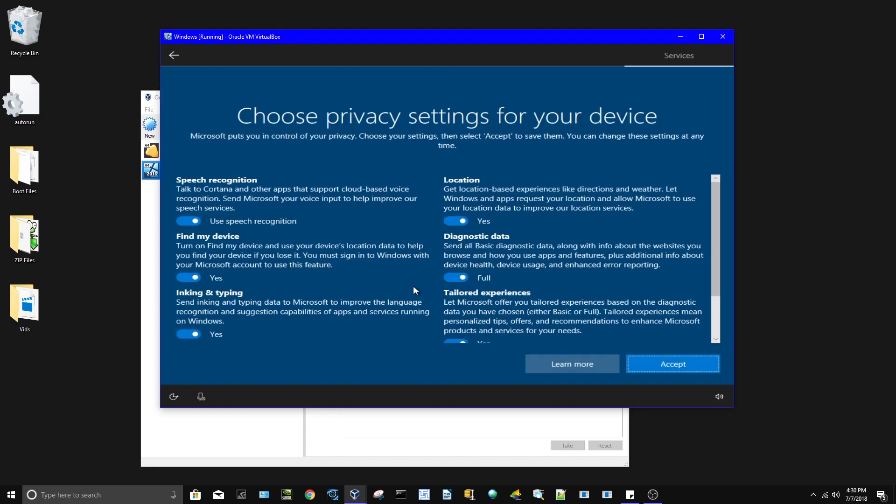
left_click(189, 221)
left_click(188, 268)
left_click(197, 331)
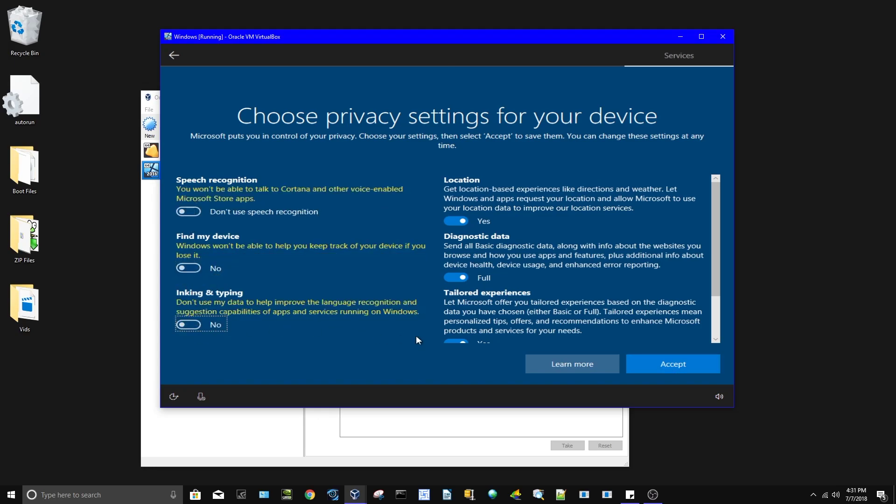
left_click(458, 342)
left_click(466, 276)
left_click(455, 220)
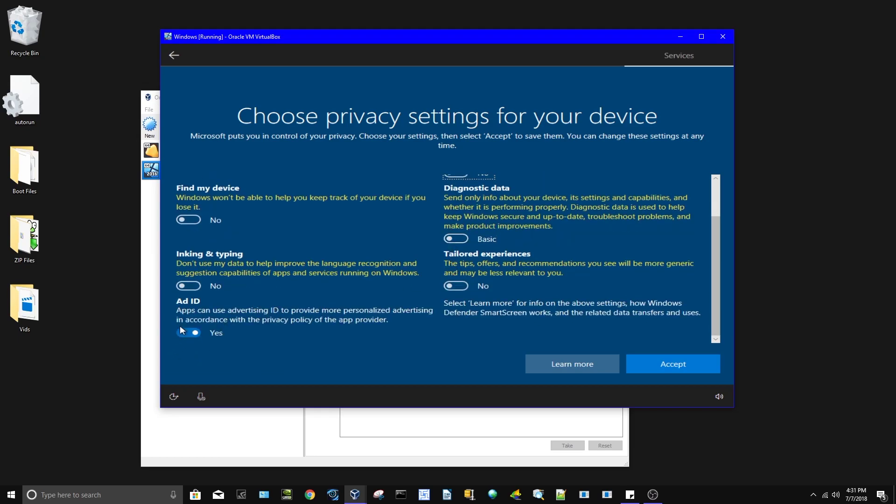
left_click(187, 332)
left_click(658, 354)
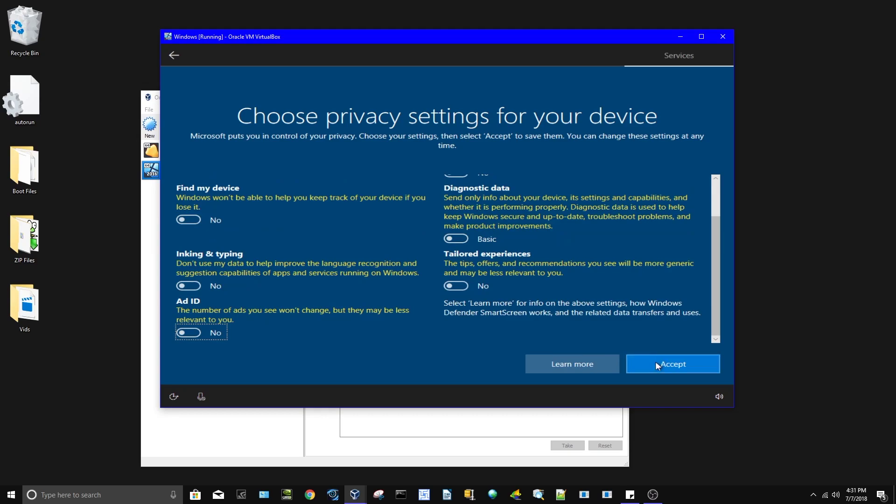
left_click(654, 363)
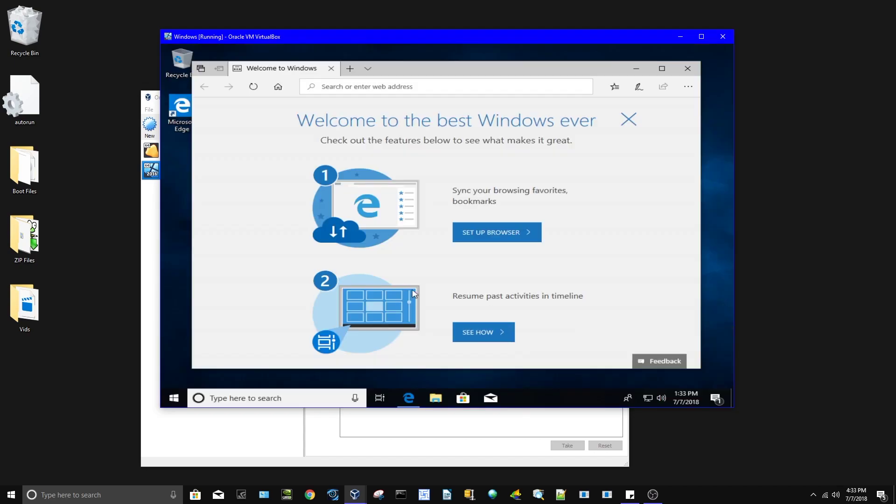
Close Edge and open Settings > Personalization > Activation, showing Windows 10 Home not activated
left_click(687, 68)
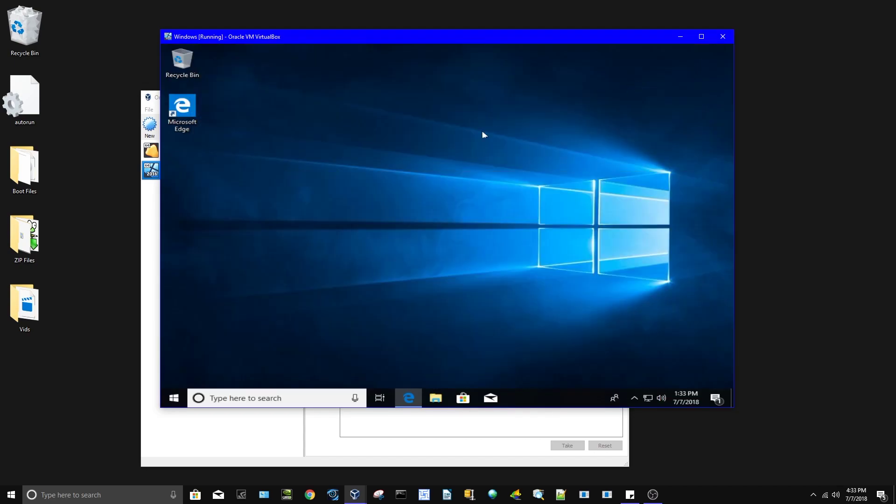
left_click(174, 398)
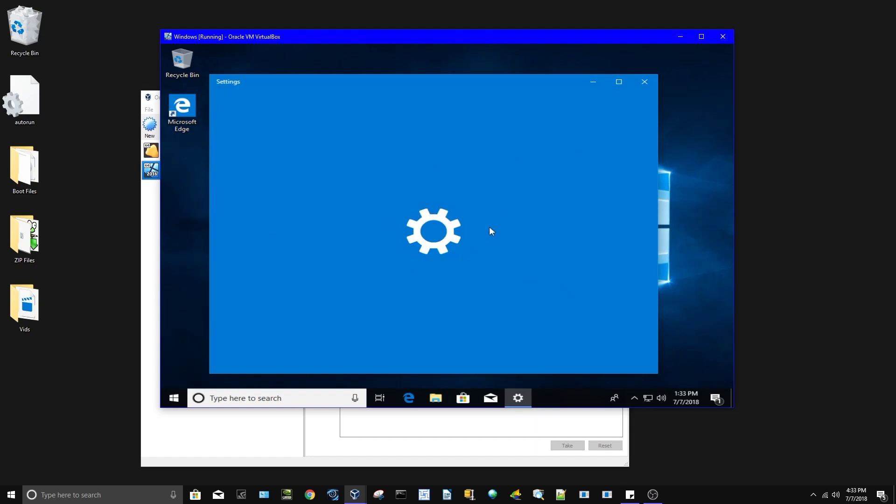
scroll(438, 231, "down", 1)
scroll(439, 236, "down", 3)
scroll(437, 247, "up", 4)
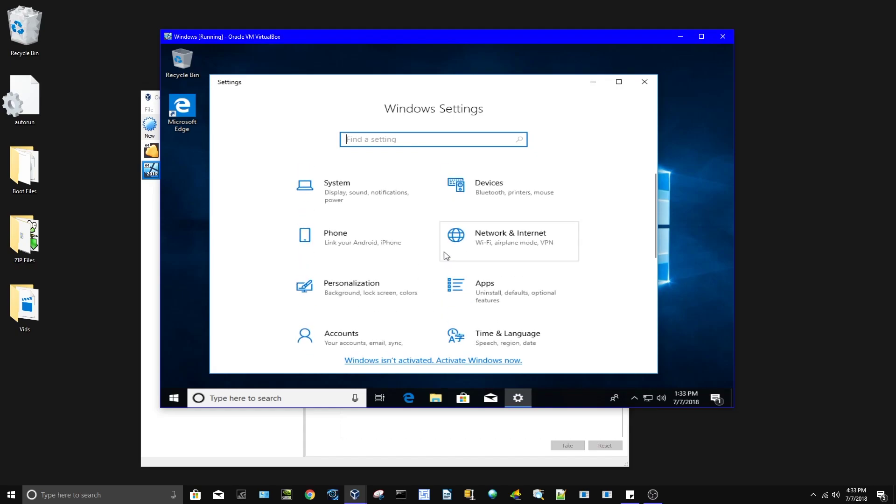
left_click(396, 282)
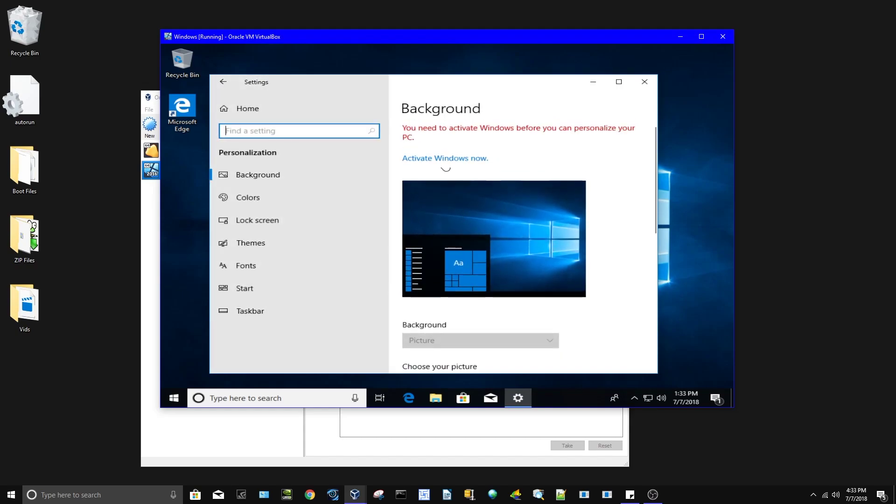
scroll(482, 236, "down", 5)
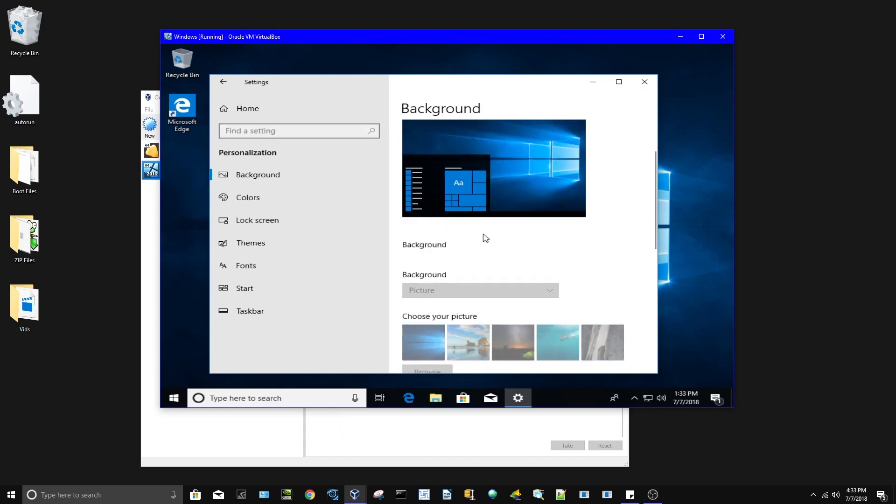
scroll(464, 247, "down", 3)
scroll(460, 243, "up", 10)
left_click(466, 160)
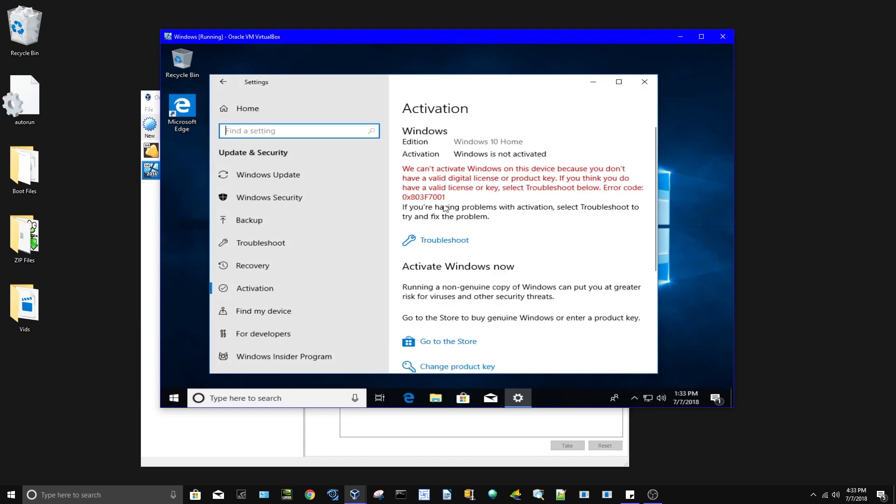
Open and close the Settings app in the guest and on the host
left_click(645, 82)
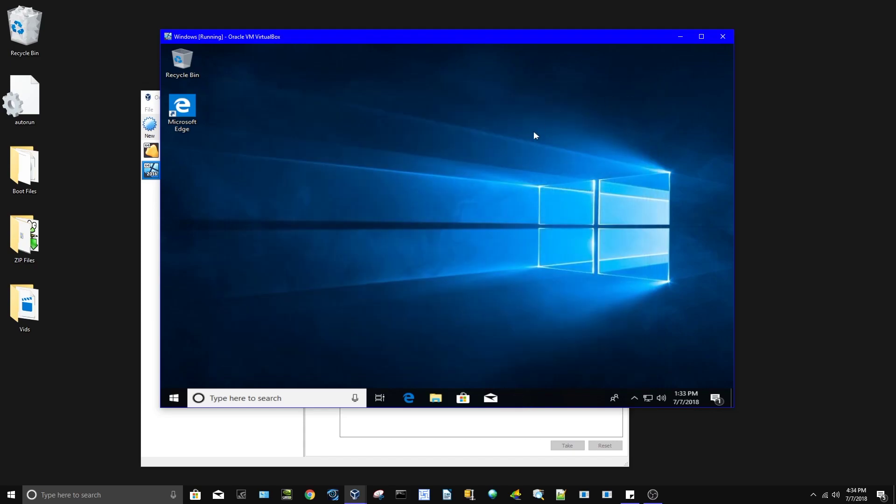
key("super+i")
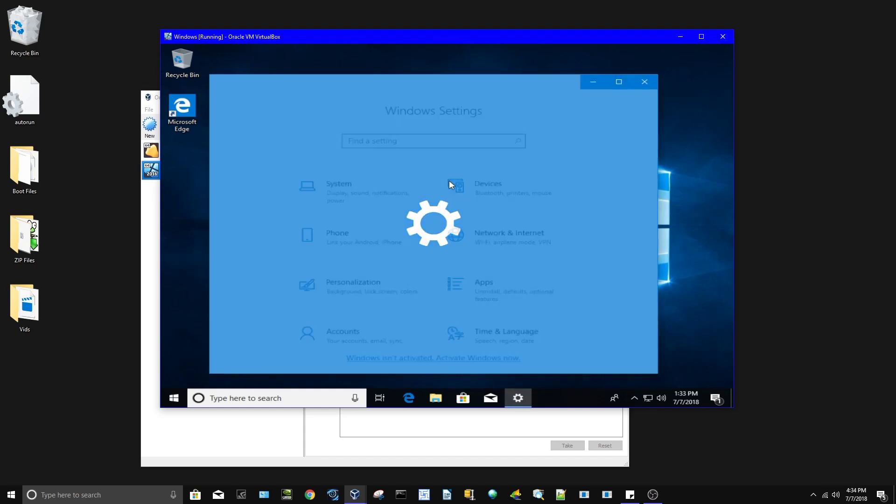
left_click(80, 280)
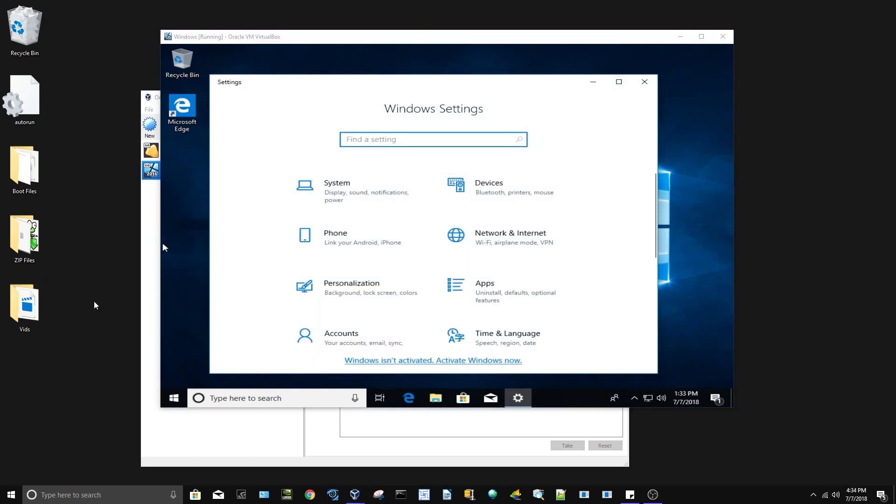
key("super+i")
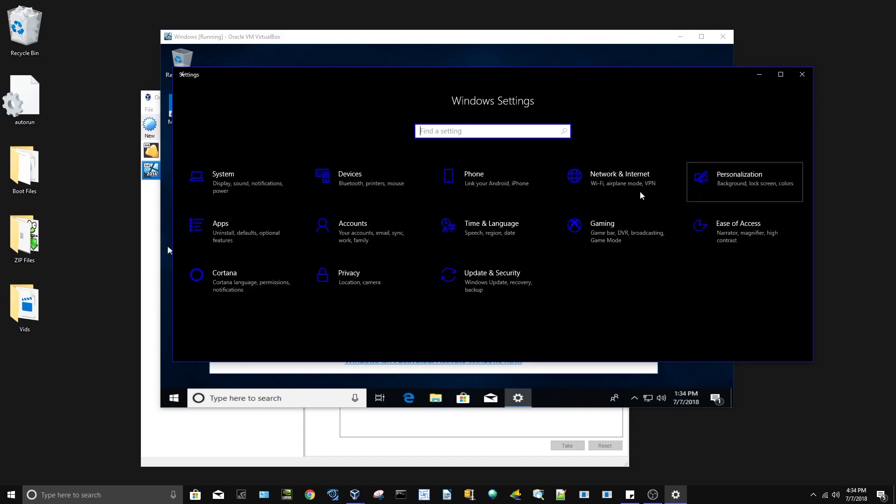
left_click(700, 180)
left_click(802, 74)
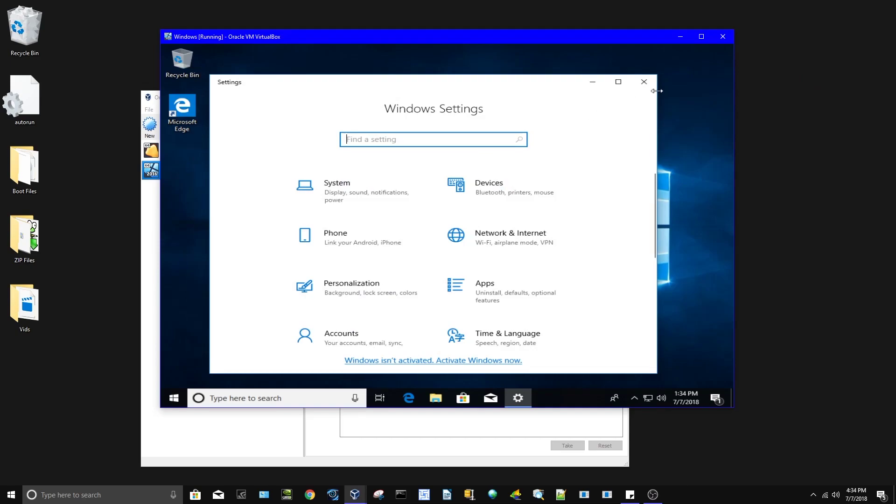
left_click(645, 81)
Drag the 'Windows 10 activation script' folder from the host desktop onto the VM window
left_click_drag(302, 151, 501, 280)
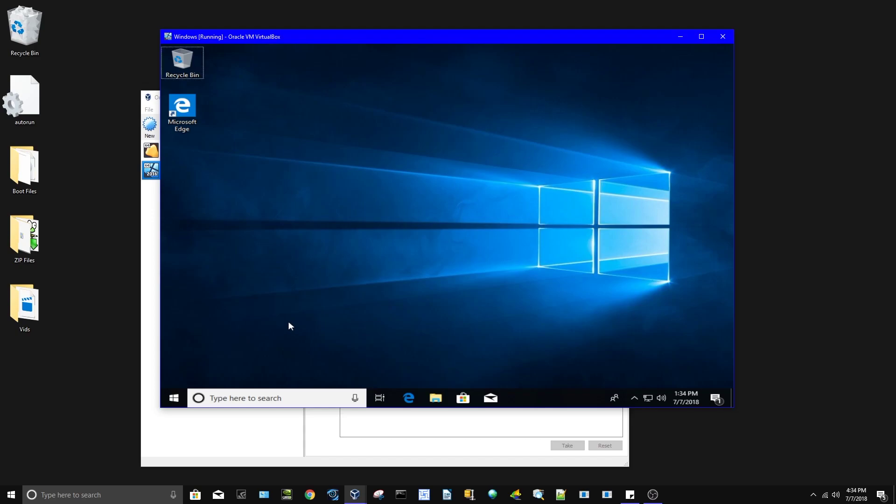
key("super+i")
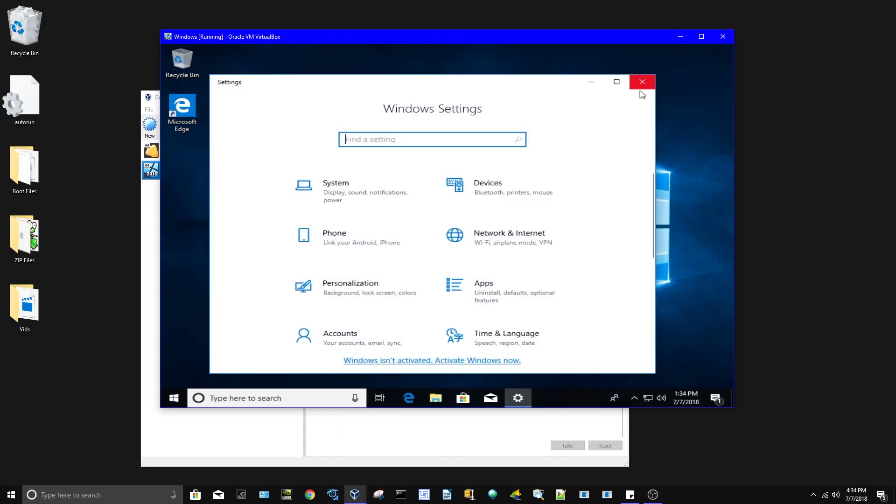
scroll(550, 184, "down", 2)
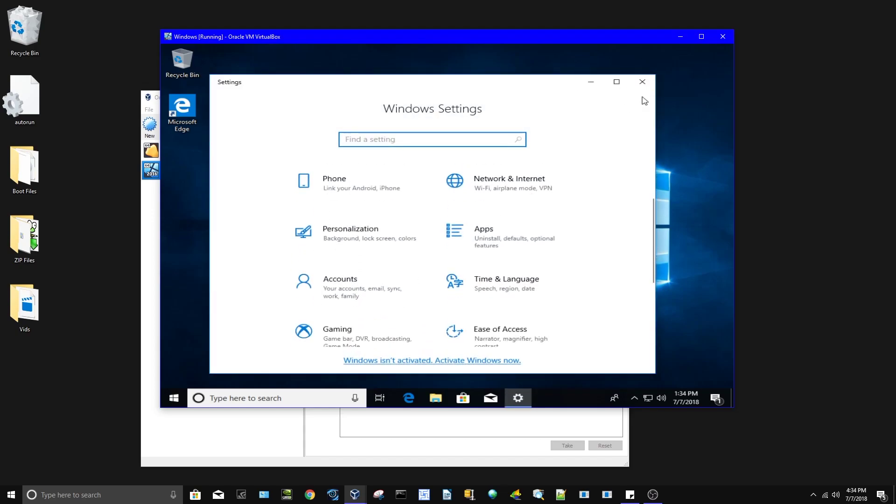
left_click(642, 81)
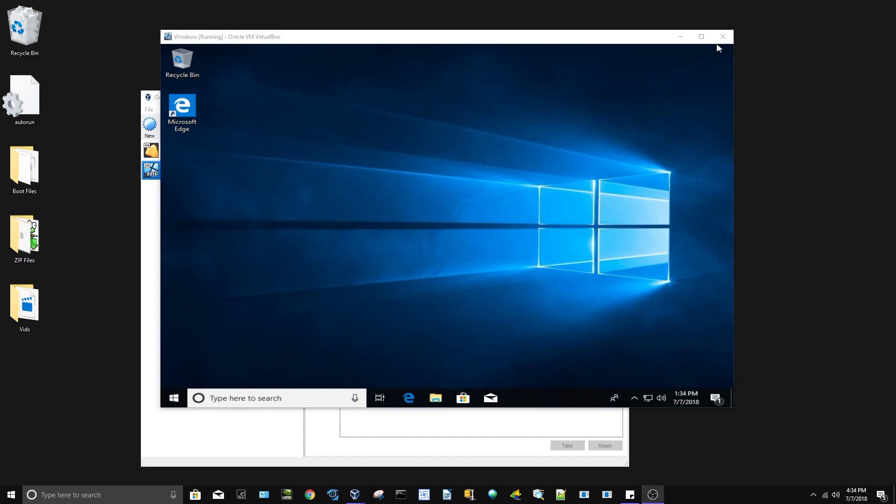
left_click_drag(817, 100, 512, 134)
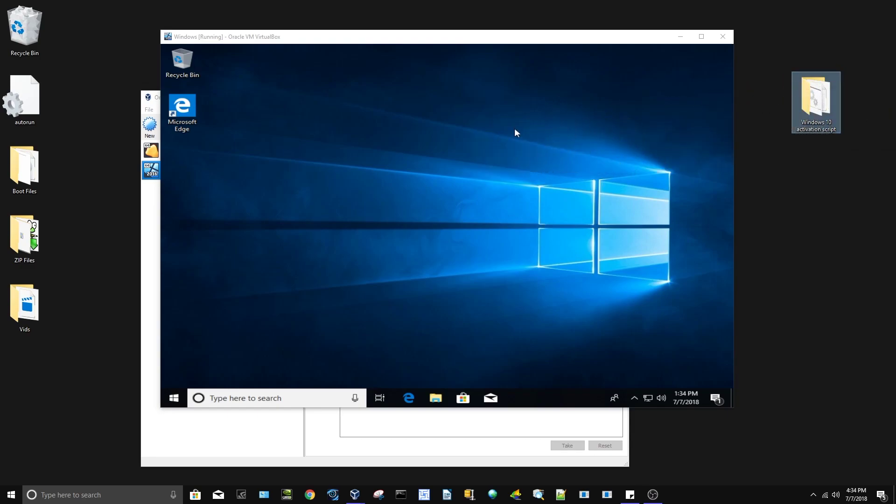
left_click_drag(839, 91, 599, 176)
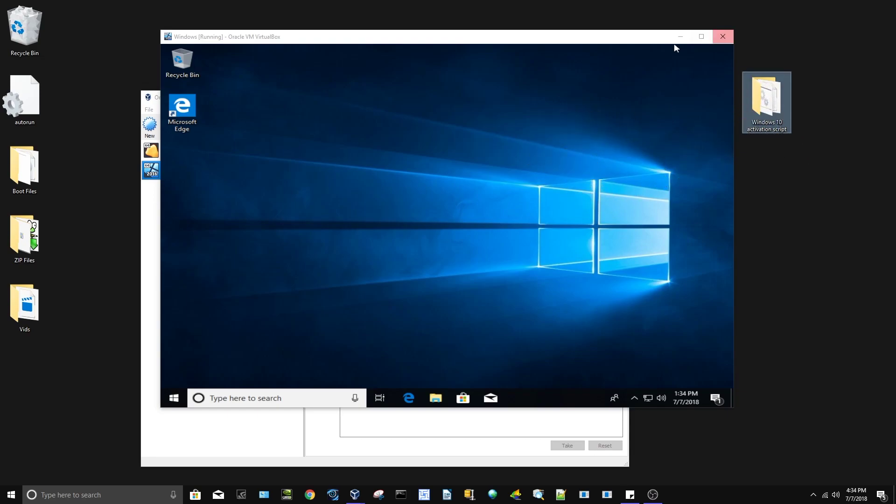
Cancel closing the VM, move its window right, and bring the Manager forward on the left
left_click(731, 39)
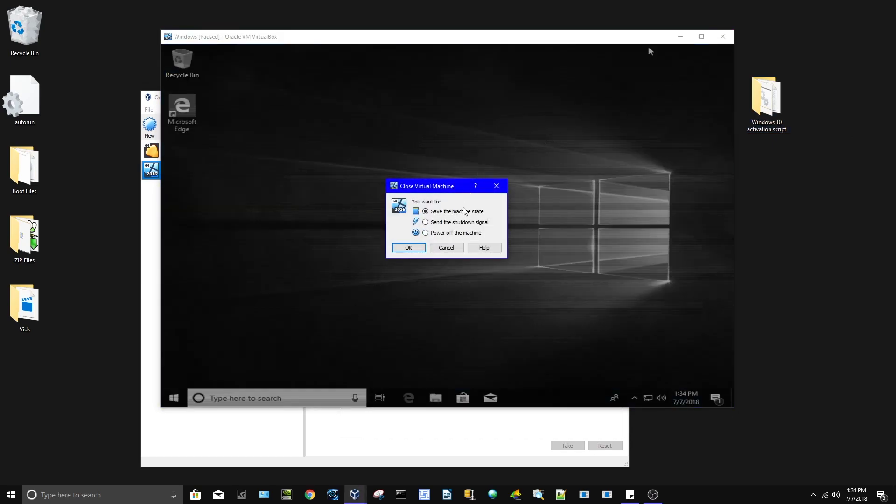
left_click(463, 247)
left_click_drag(460, 38, 601, 40)
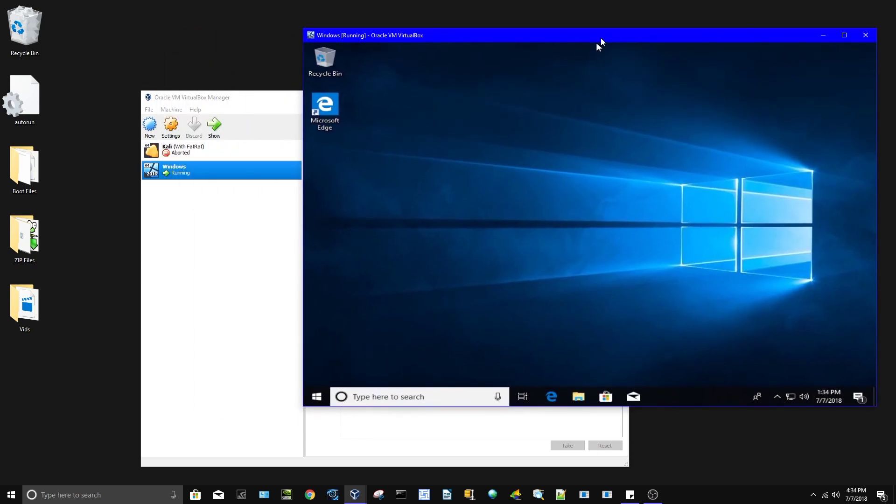
left_click_drag(239, 101, 170, 105)
left_click_drag(314, 99, 268, 115)
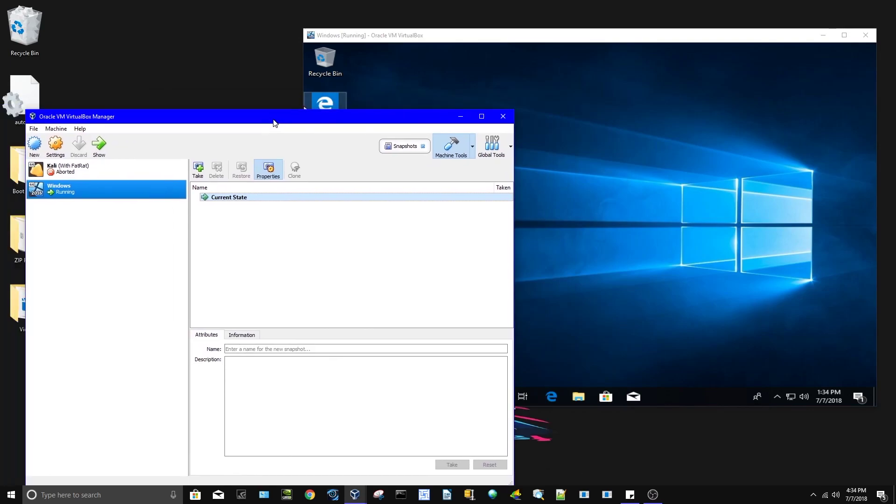
Take an online snapshot of the running Windows VM named 'Brand New'
left_click(198, 170)
type("BN=")
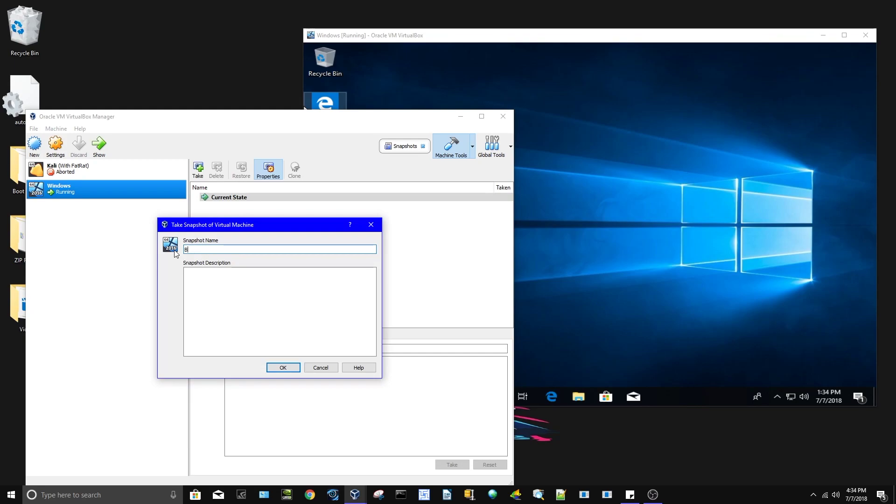
type("and New")
left_click(291, 368)
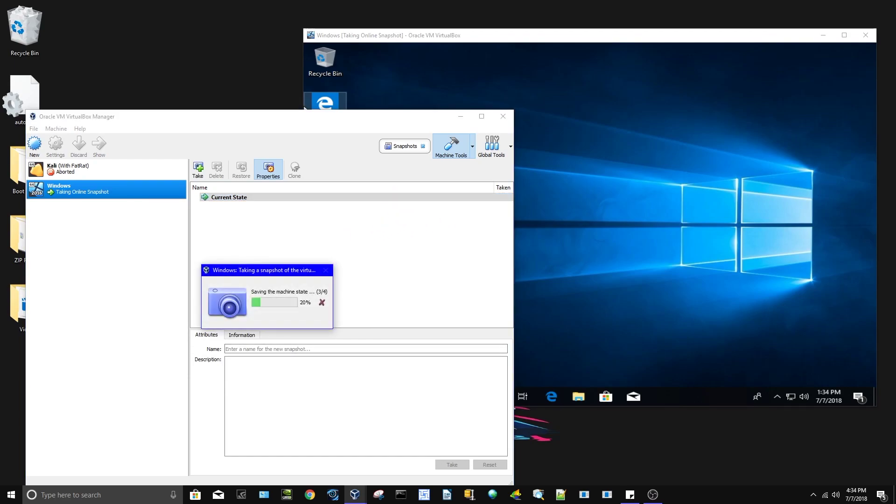
left_click(305, 110)
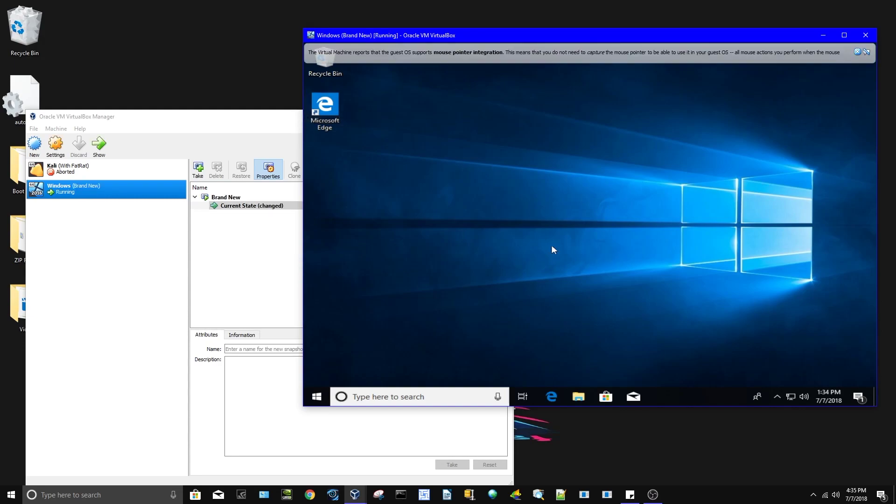
Check the options for the Brand New snapshot in the Manager
left_click(262, 272)
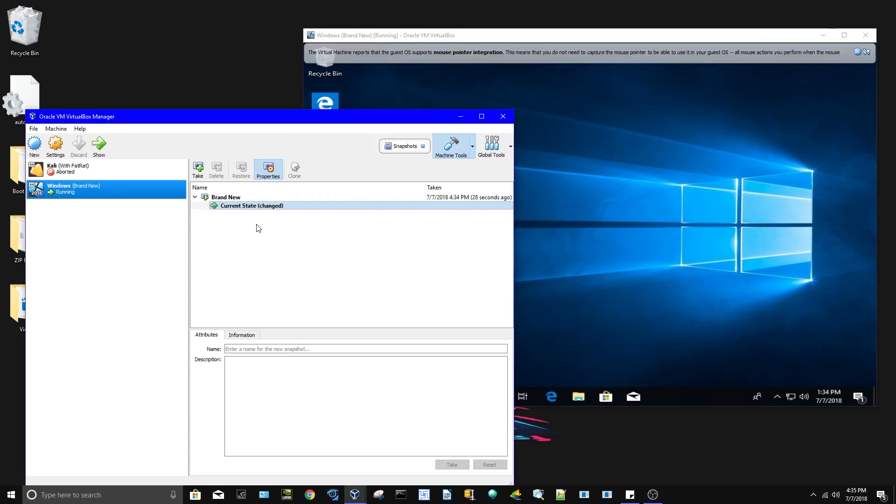
right_click(241, 198)
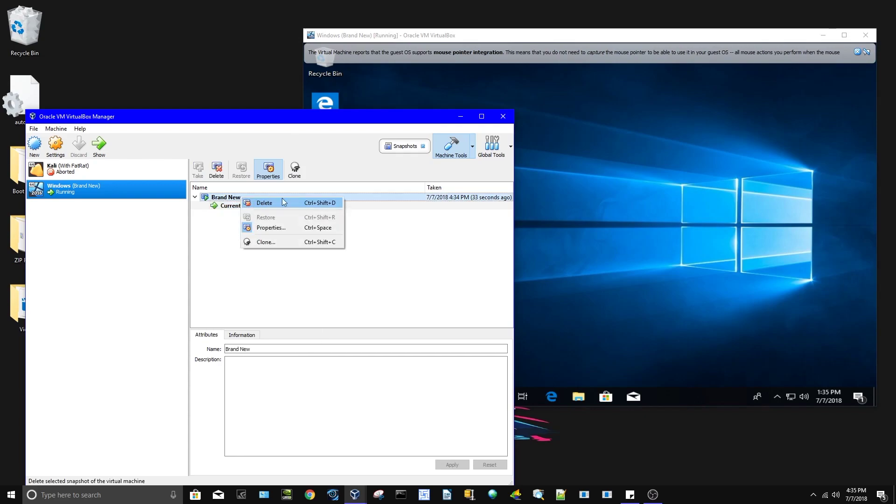
key("Escape")
Power off the VM and restore the Brand New snapshot
left_click(618, 66)
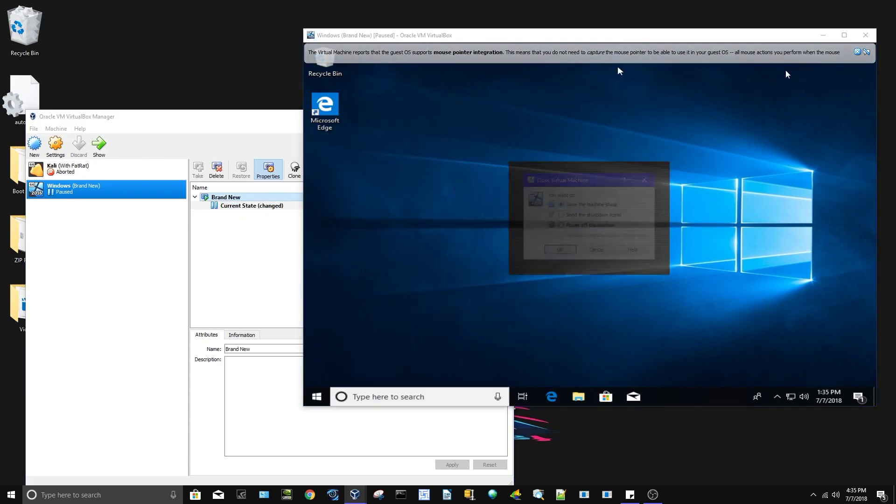
key("ctrl+q")
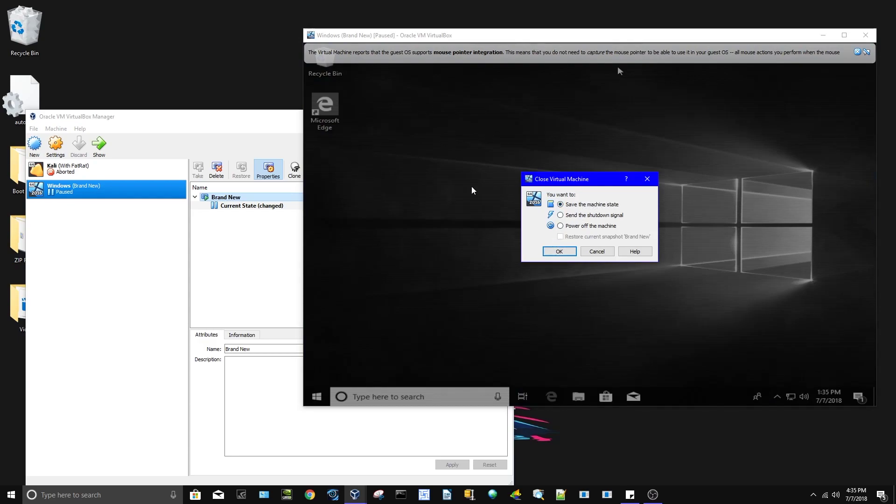
left_click(569, 228)
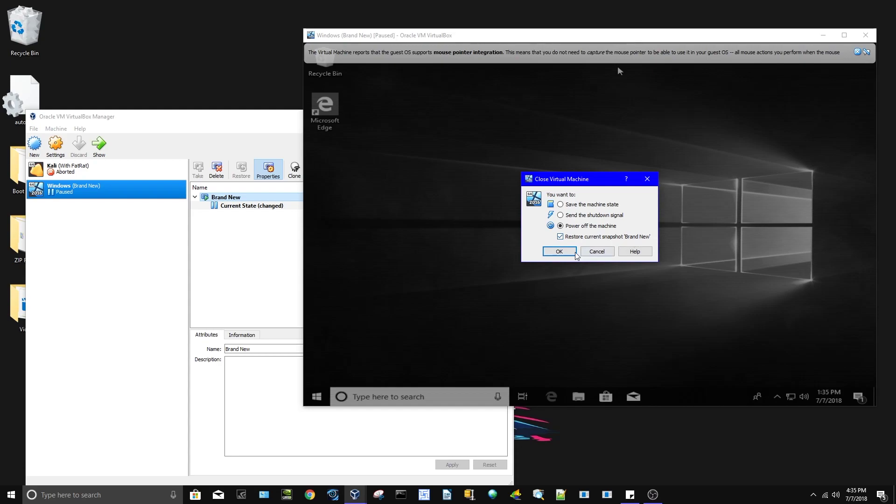
left_click(559, 252)
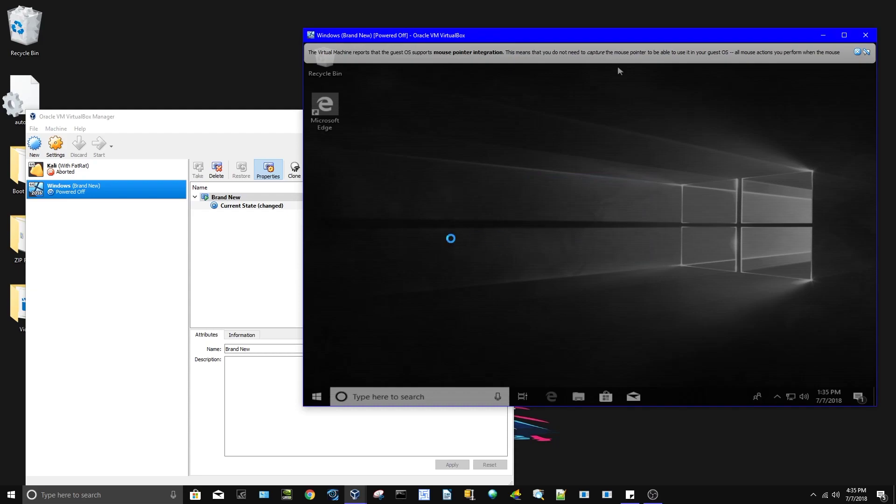